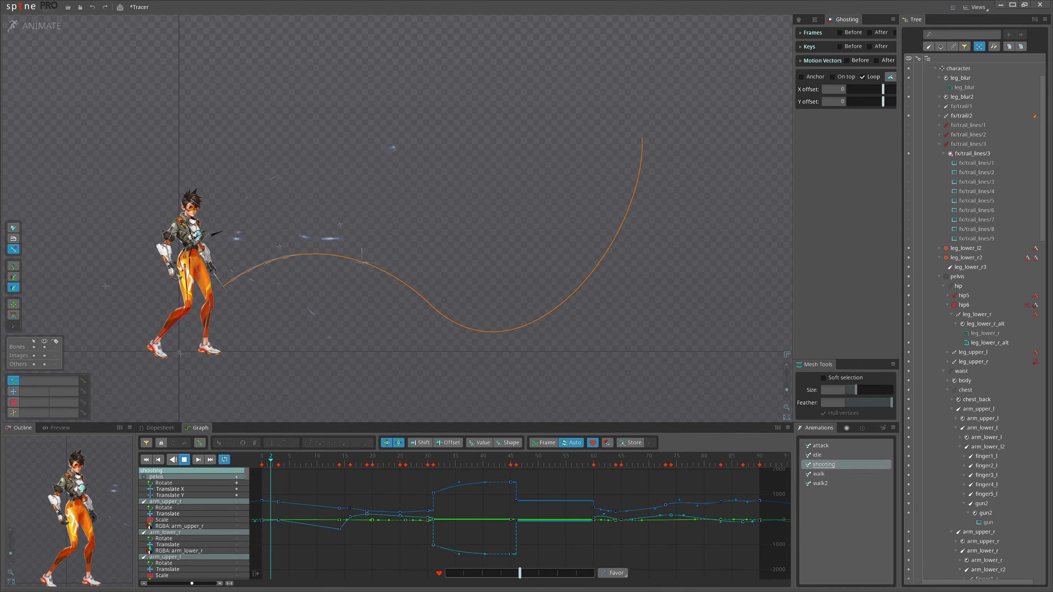
Select arm_upper_l and preview the attack and walk animations.
{"action": "left_click", "coordinate": [202, 268]}
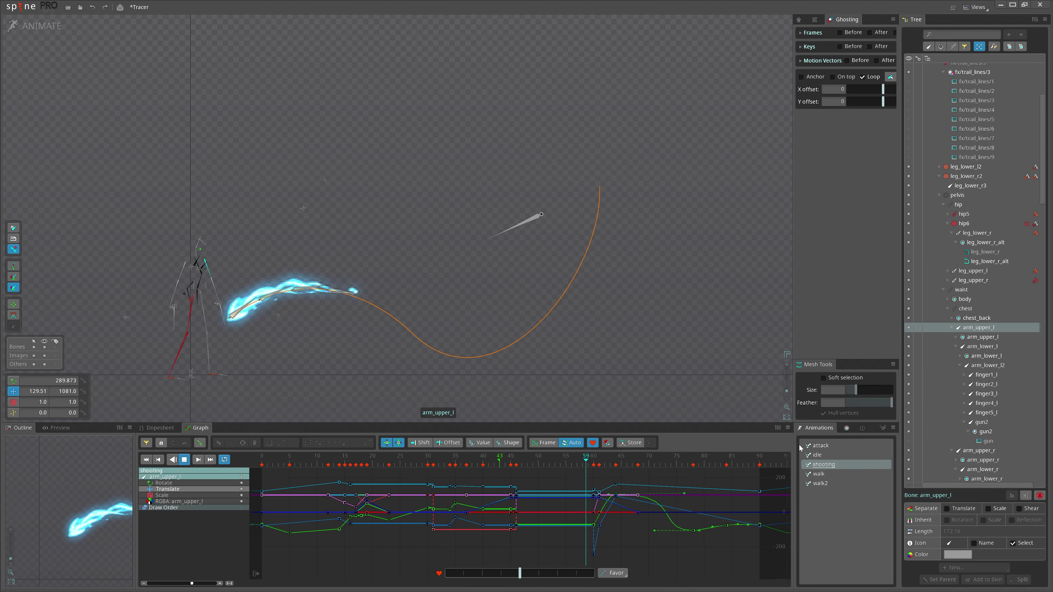
{"action": "left_click", "coordinate": [828, 446]}
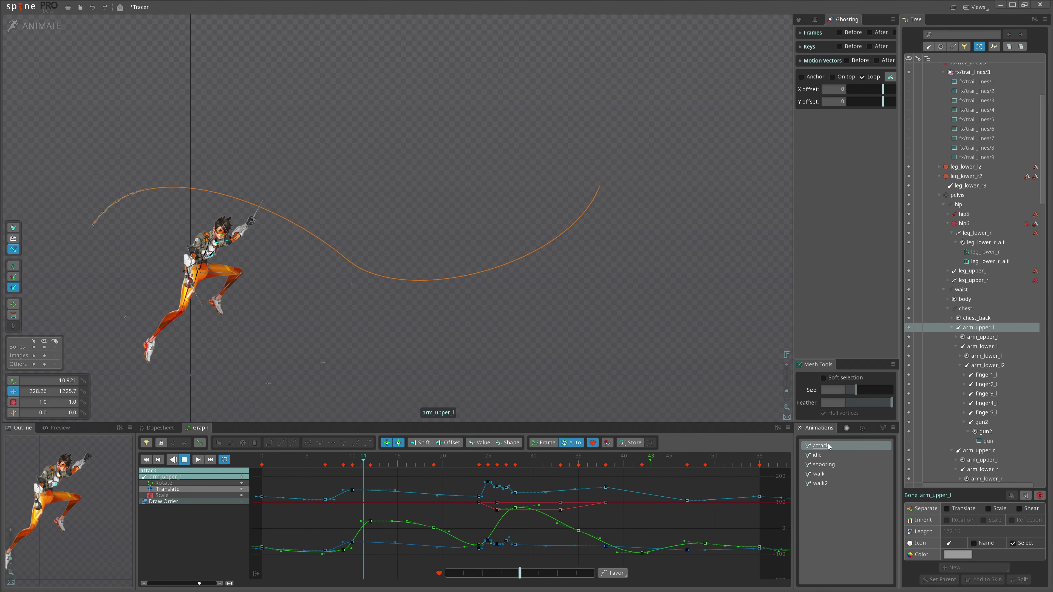
{"action": "left_click", "coordinate": [828, 474]}
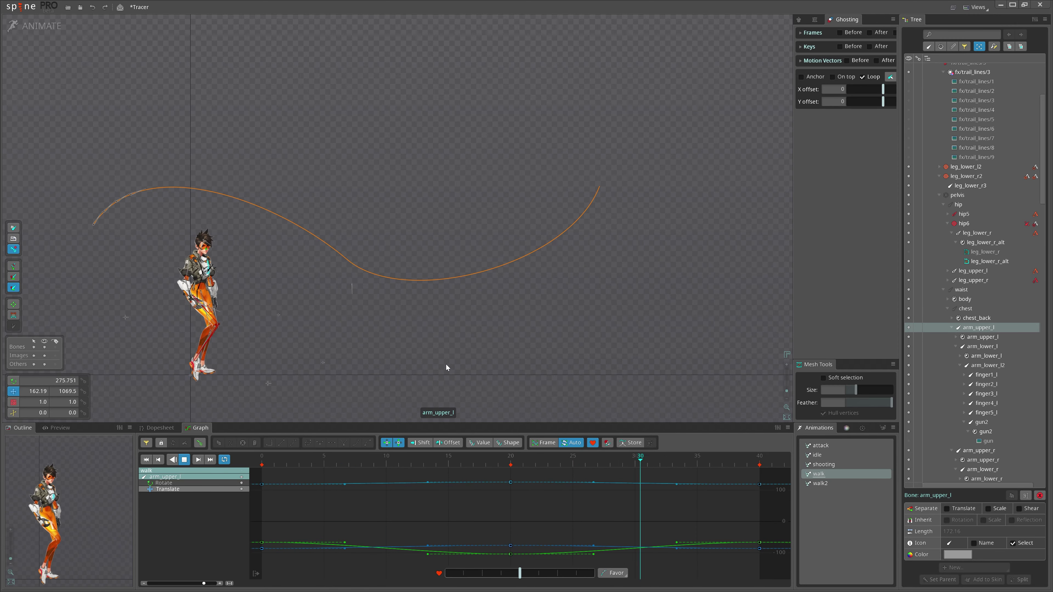
{"action": "scroll", "coordinate": [125, 288], "scroll_direction": "up", "scroll_amount": 4}
Tilt the pelvis slightly, then return to setup mode.
{"action": "left_click", "coordinate": [257, 302]}
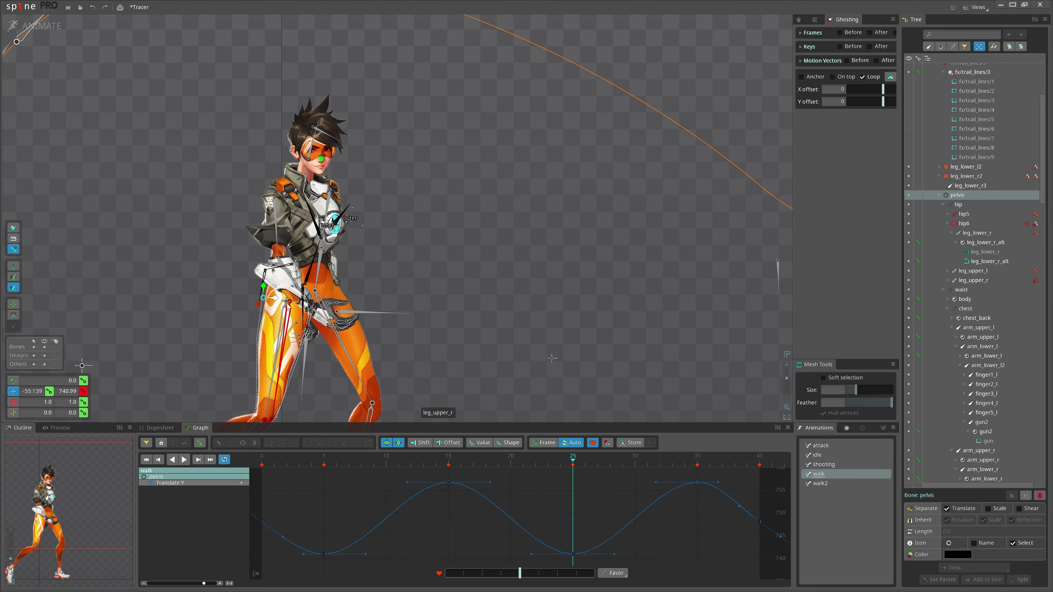
{"action": "left_click_drag", "start_coordinate": [523, 308], "coordinate": [519, 336]}
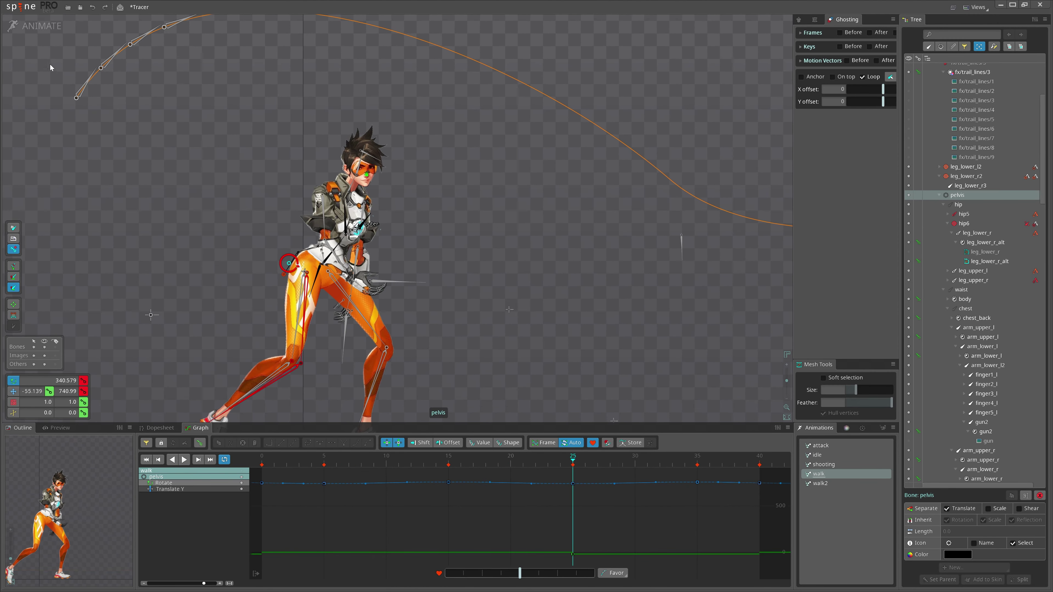
{"action": "left_click", "coordinate": [30, 27]}
{"action": "scroll", "coordinate": [332, 283], "scroll_direction": "up", "scroll_amount": 1}
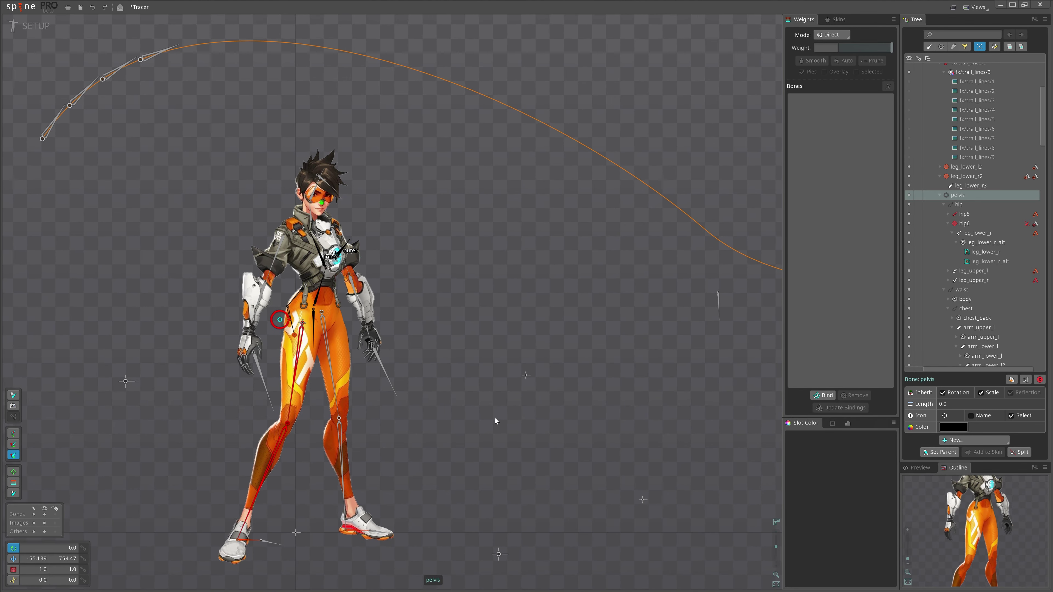
Inspect the rig by selecting the gun2, arm_lower_l, root and leg_upper_l bones.
{"action": "left_click", "coordinate": [383, 370]}
{"action": "left_click", "coordinate": [356, 300]}
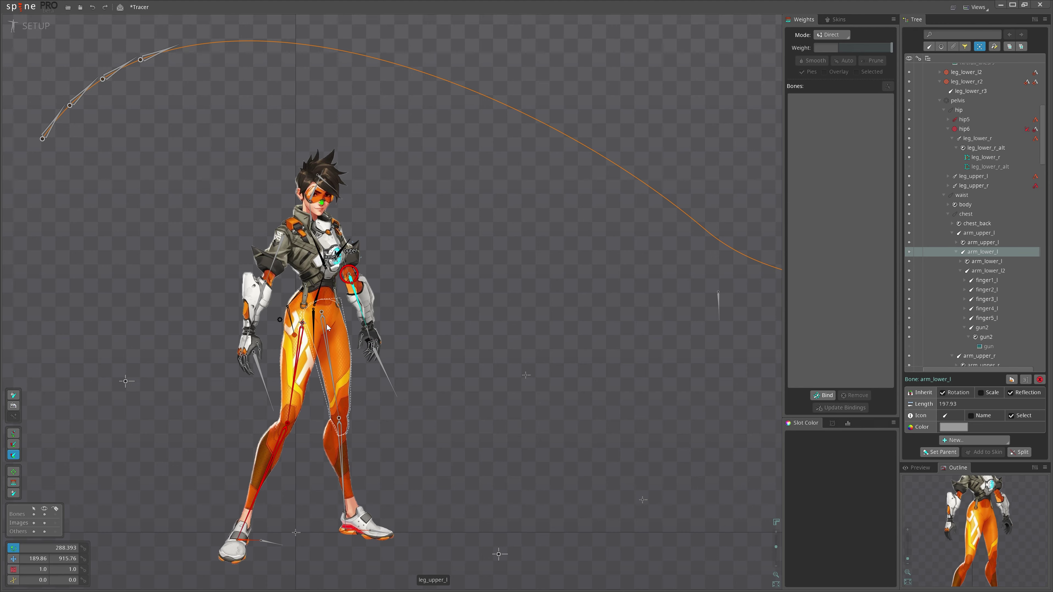
{"action": "scroll", "coordinate": [485, 312], "scroll_direction": "up", "scroll_amount": 1}
{"action": "scroll", "coordinate": [779, 261], "scroll_direction": "up", "scroll_amount": 1}
{"action": "scroll", "coordinate": [978, 202], "scroll_direction": "up", "scroll_amount": 7}
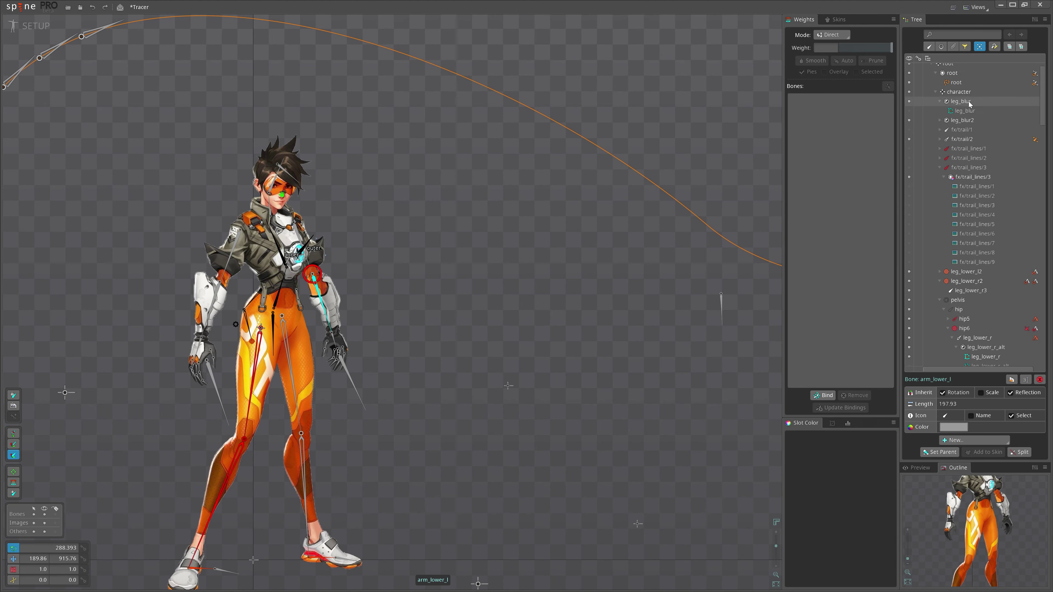
{"action": "left_click", "coordinate": [958, 79]}
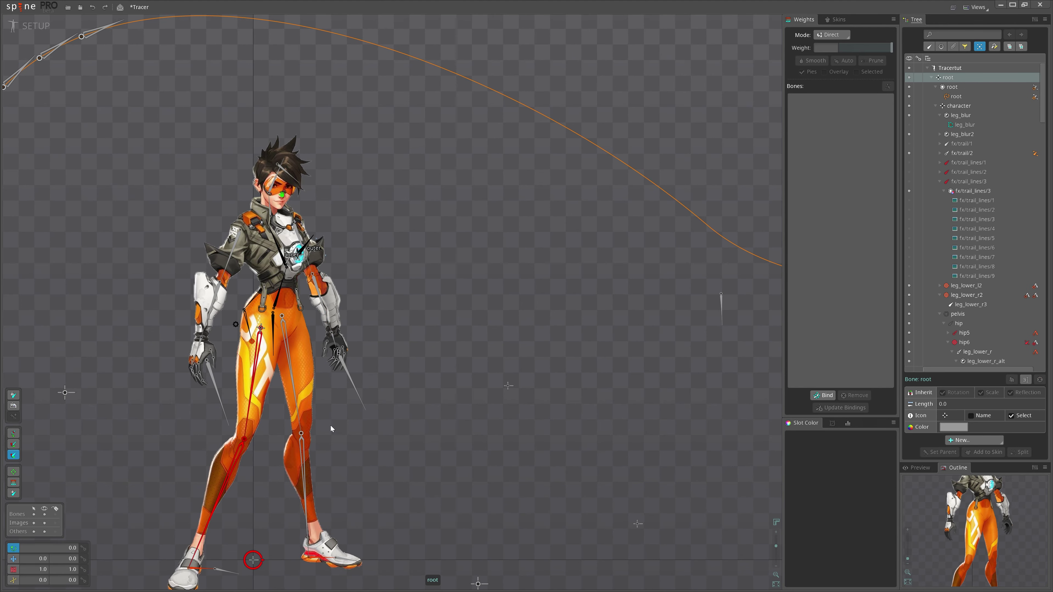
{"action": "left_click", "coordinate": [290, 367]}
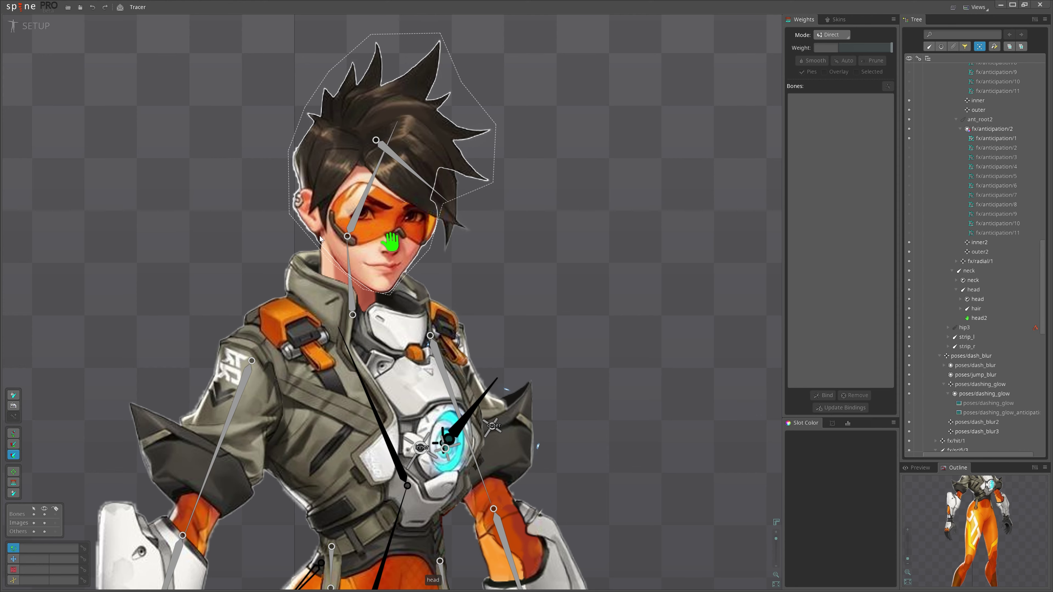
Create head3 under head beside the ear, test-rotate head and undo, then enter animate mode.
{"action": "left_click", "coordinate": [353, 225]}
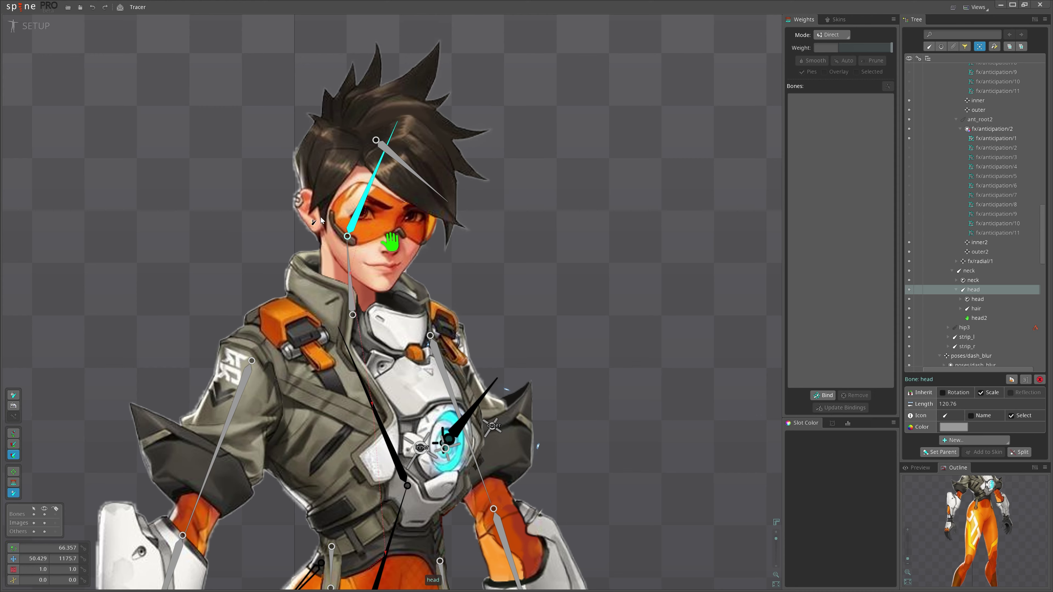
{"action": "left_click_drag", "start_coordinate": [313, 220], "coordinate": [316, 270]}
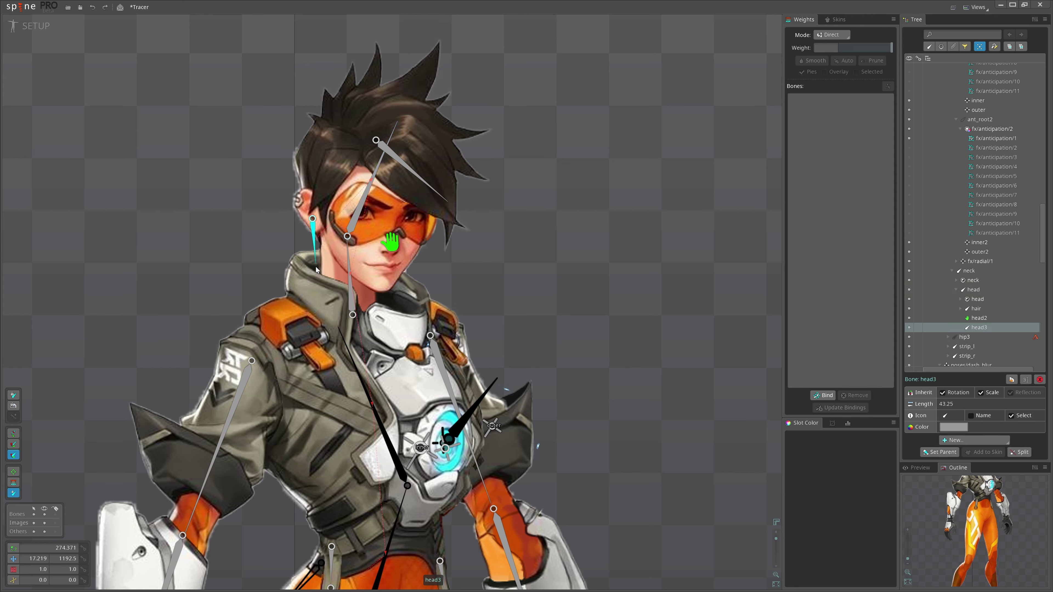
{"action": "left_click", "coordinate": [363, 203]}
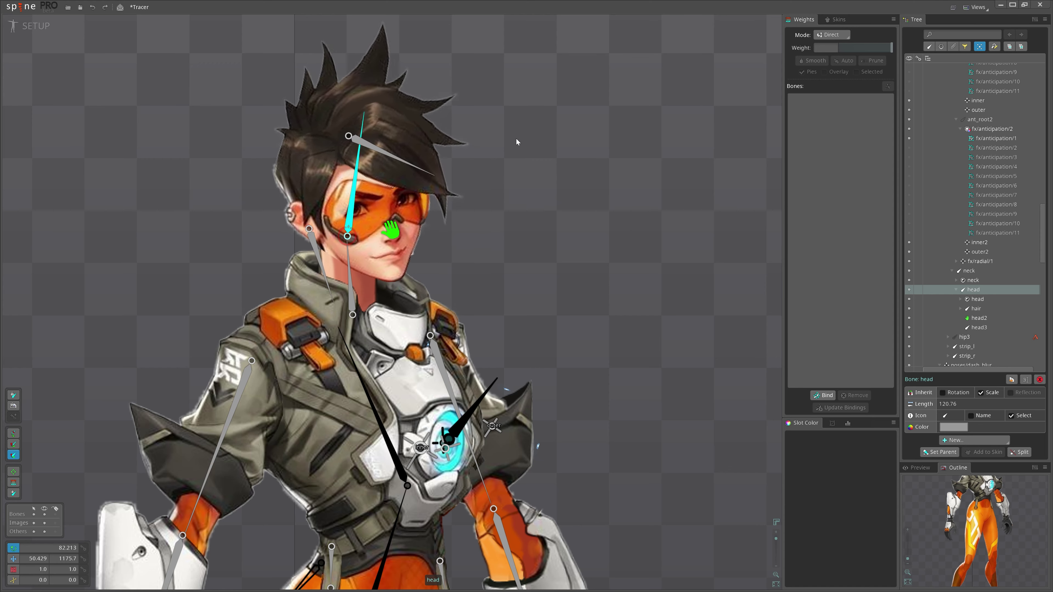
{"action": "left_click_drag", "start_coordinate": [535, 206], "coordinate": [528, 240]}
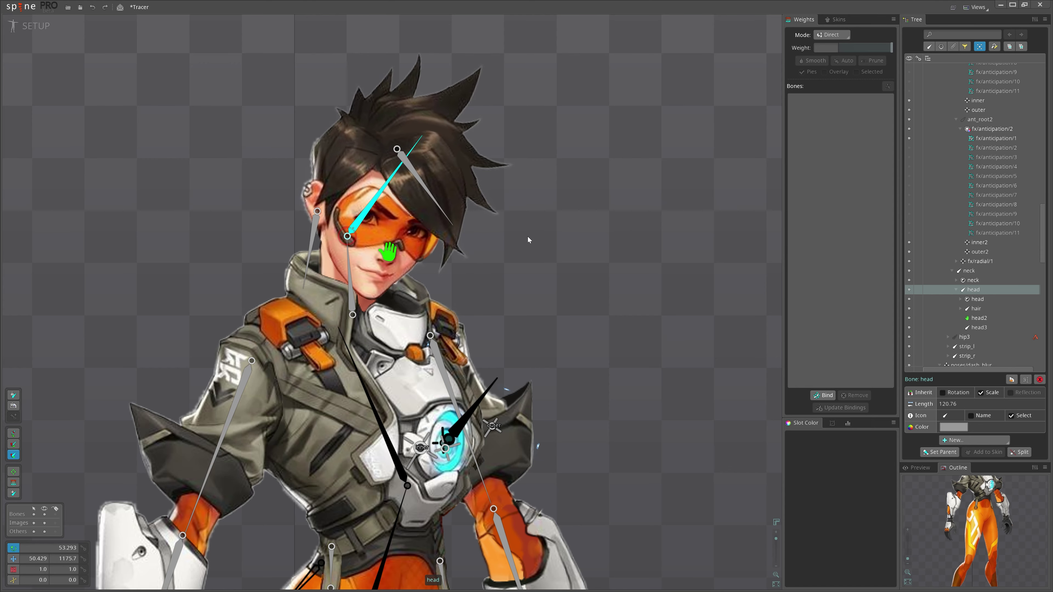
{"action": "left_click", "coordinate": [92, 7]}
{"action": "left_click", "coordinate": [37, 26]}
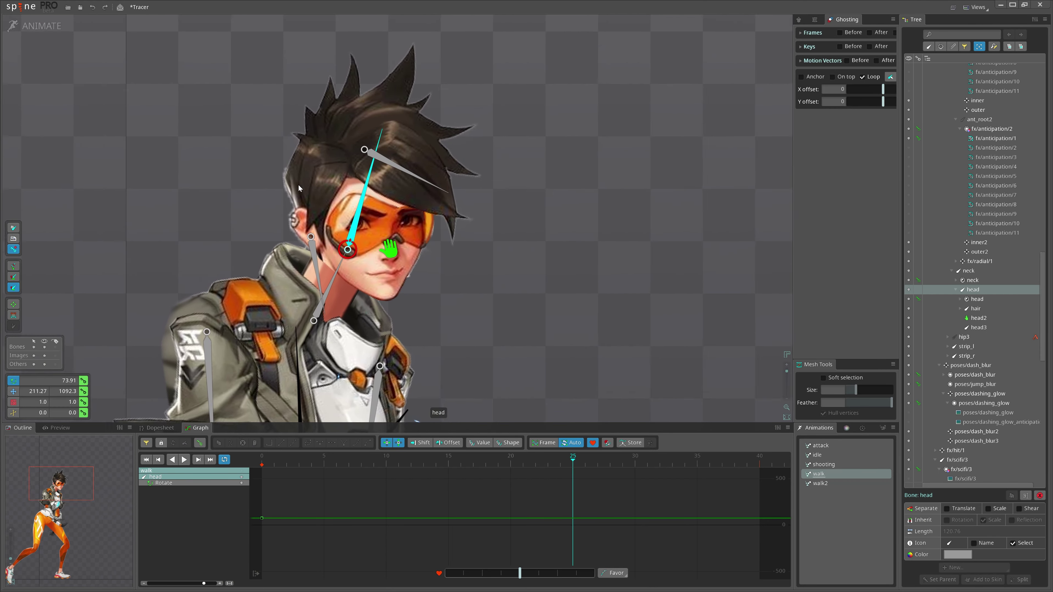
Rotate and key the head in the walk animation to see head3 follow, then return to setup.
{"action": "left_click_drag", "start_coordinate": [462, 221], "coordinate": [420, 180]}
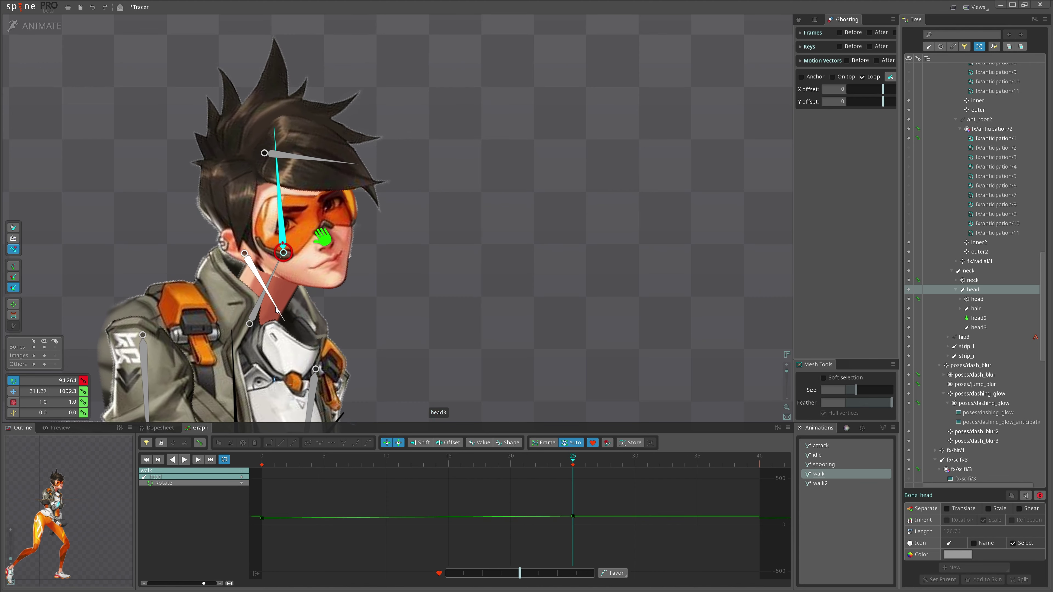
{"action": "left_click", "coordinate": [261, 307]}
{"action": "left_click", "coordinate": [280, 214]}
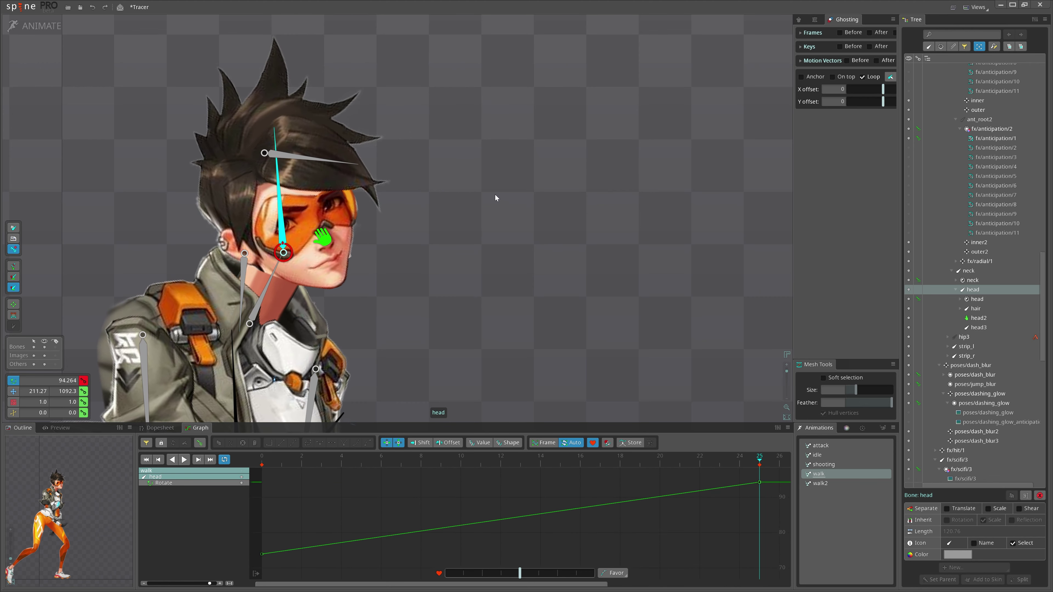
{"action": "left_click_drag", "start_coordinate": [495, 194], "coordinate": [511, 314]}
{"action": "left_click", "coordinate": [249, 260]}
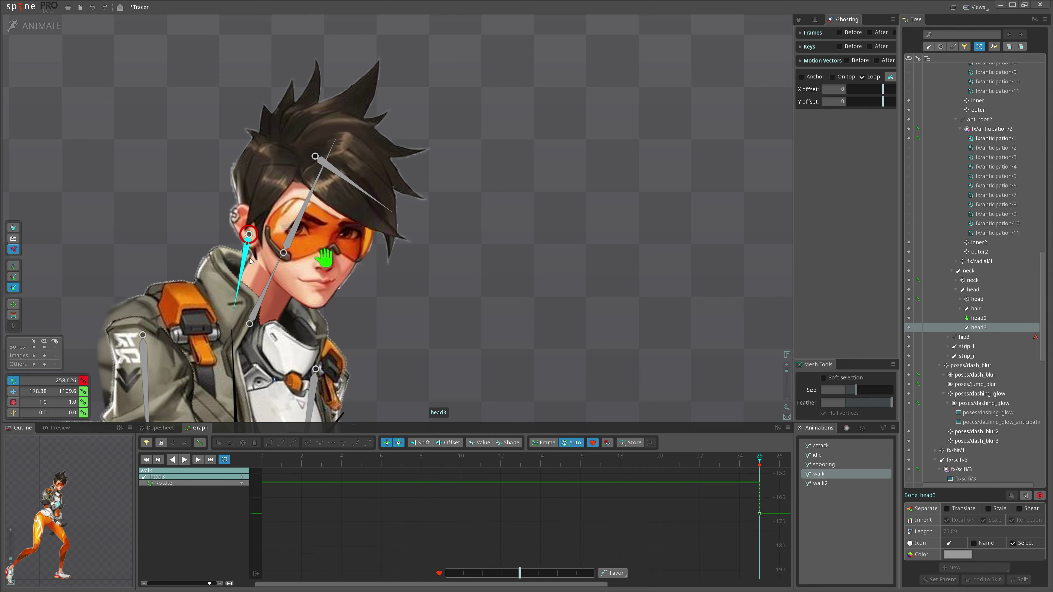
{"action": "key", "text": "Tab"}
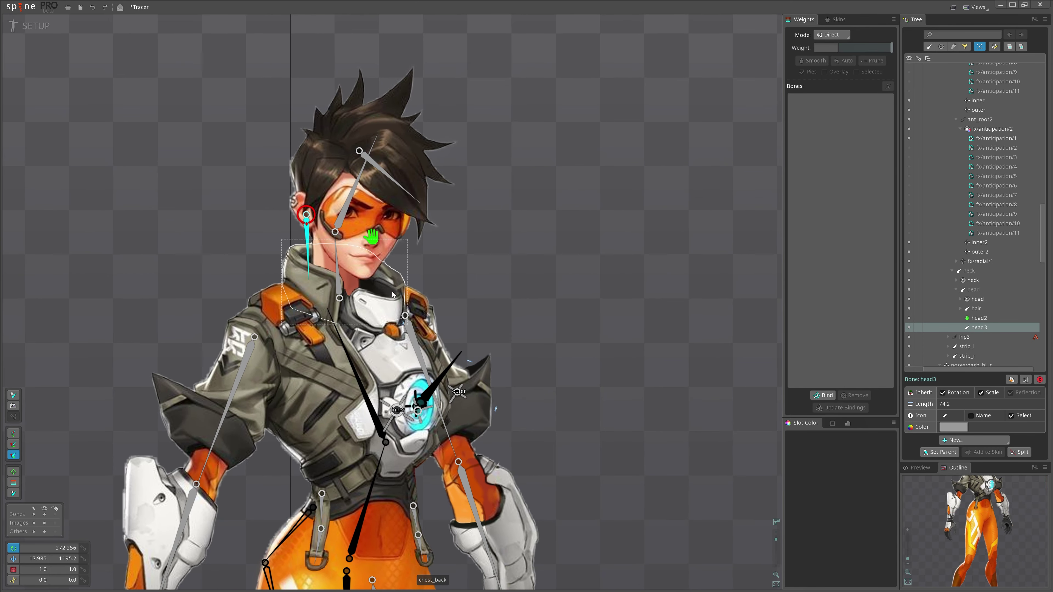
Test-rotate the head and the chest in setup mode.
{"action": "key", "text": "Escape"}
{"action": "left_click", "coordinate": [308, 244]}
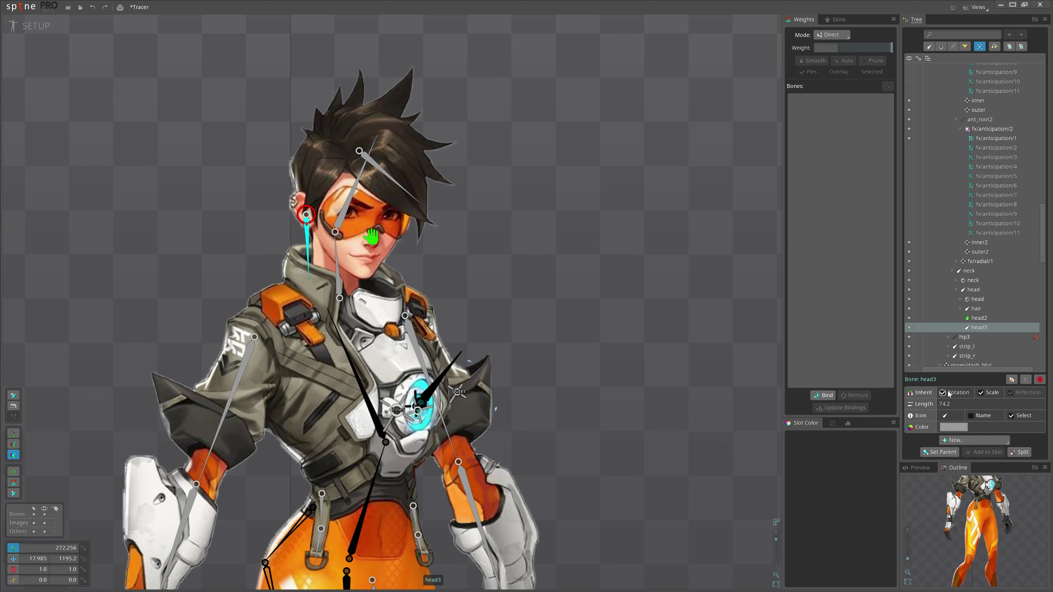
{"action": "left_click", "coordinate": [354, 190]}
{"action": "left_click_drag", "start_coordinate": [594, 216], "coordinate": [544, 218]}
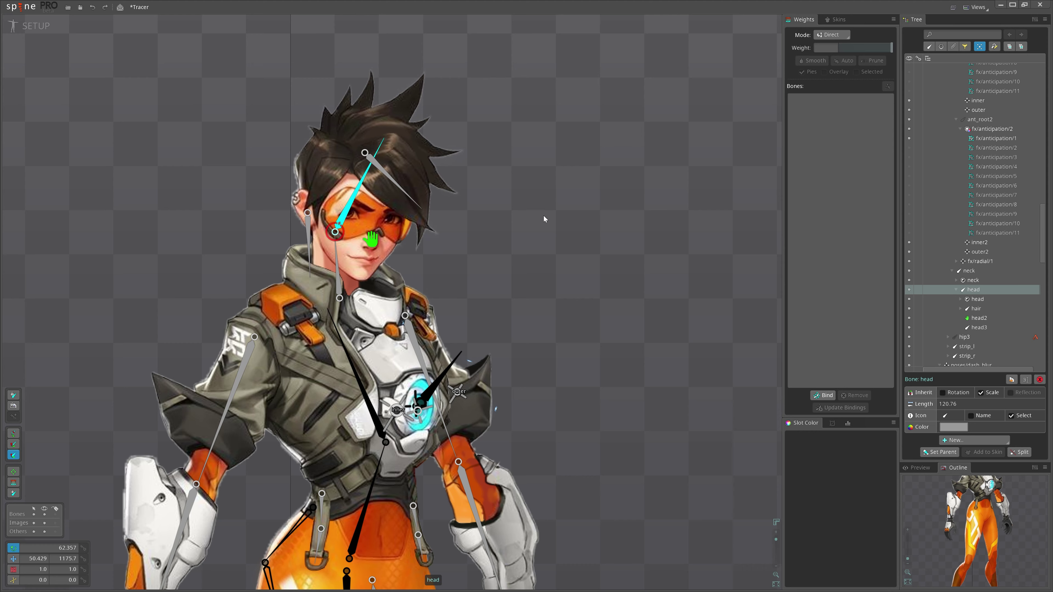
{"action": "left_click", "coordinate": [558, 293]}
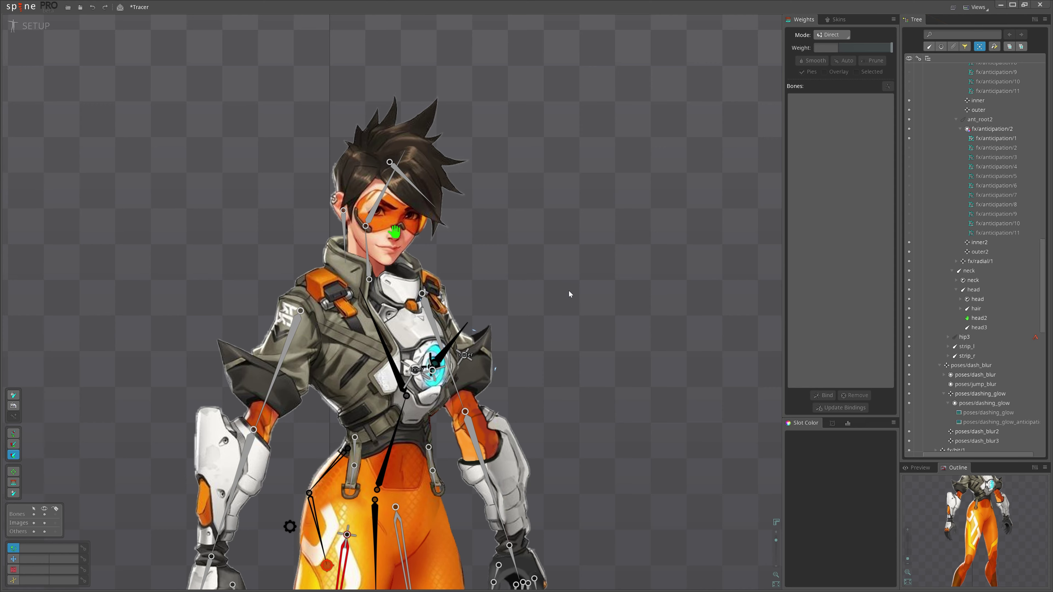
{"action": "left_click", "coordinate": [382, 338]}
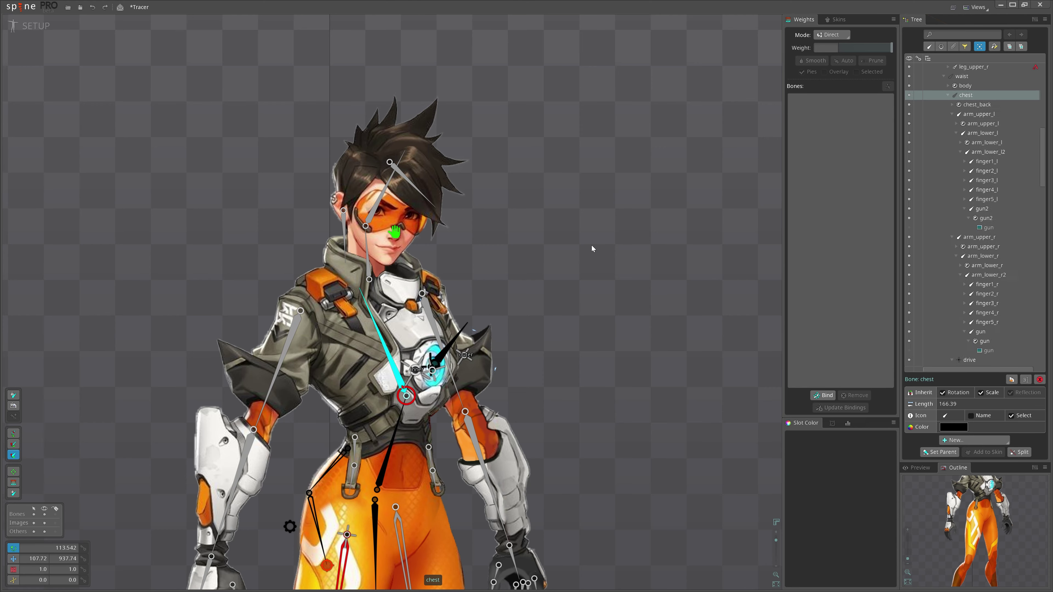
{"action": "left_click_drag", "start_coordinate": [592, 245], "coordinate": [595, 284]}
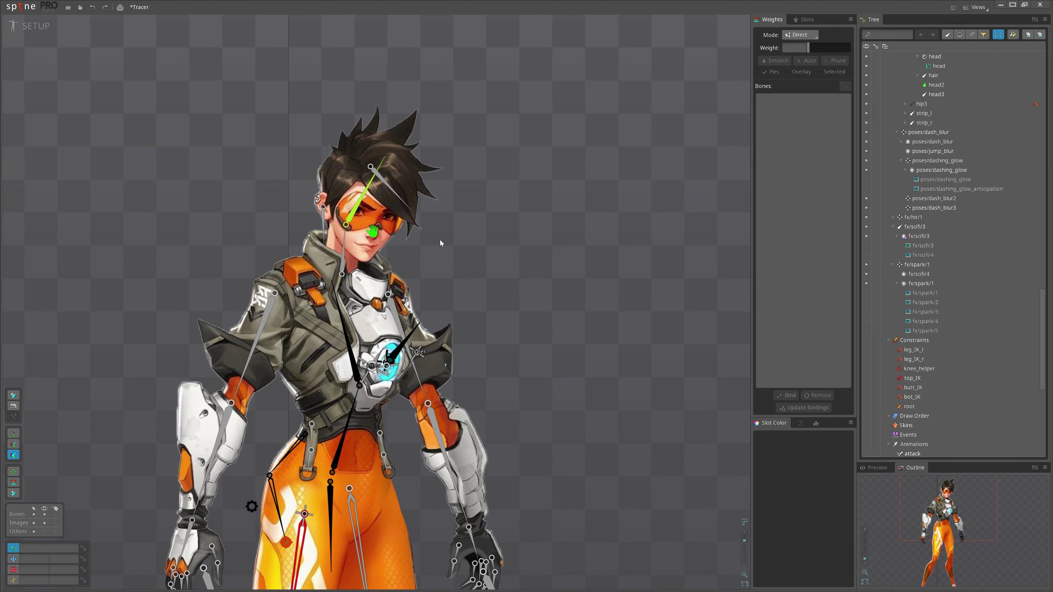
Delete head3's frame 0 rotation key in the test animation and return to setup.
{"action": "left_click", "coordinate": [32, 32]}
{"action": "left_click", "coordinate": [351, 189]}
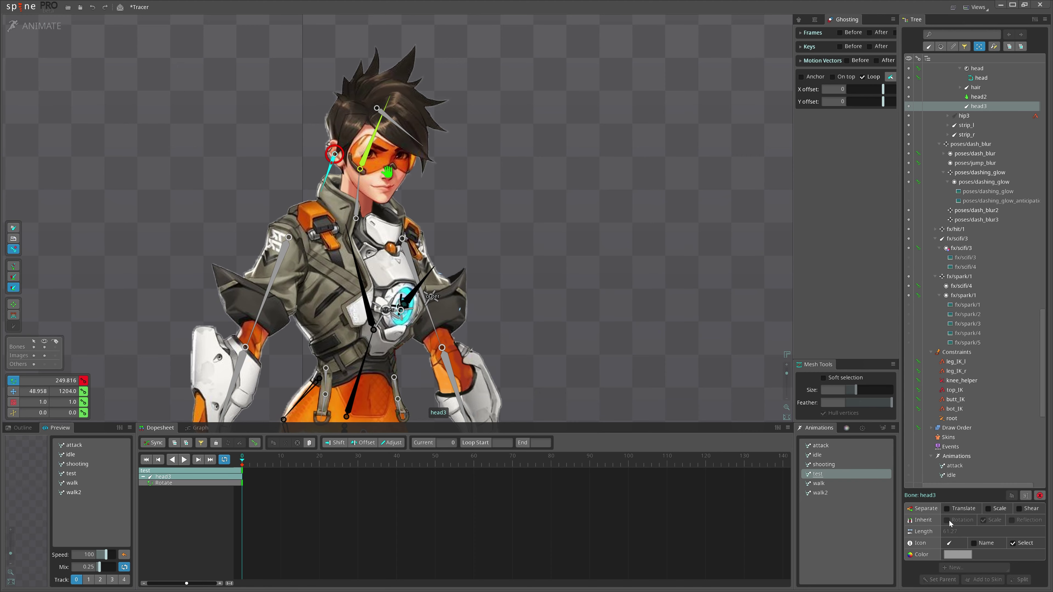
{"action": "left_click", "coordinate": [243, 476]}
{"action": "key", "text": "Delete"}
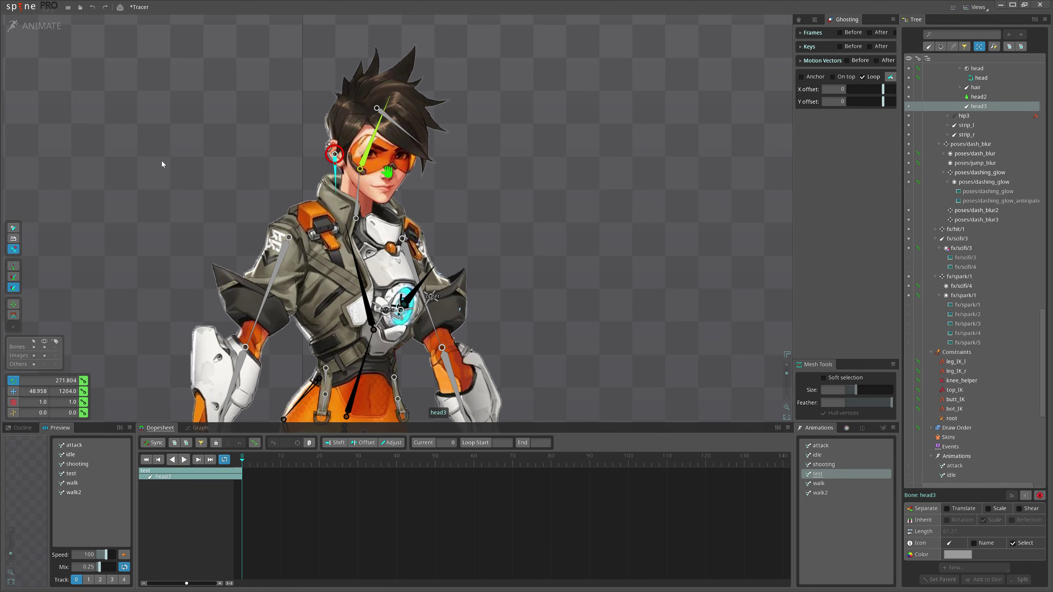
{"action": "left_click", "coordinate": [47, 25]}
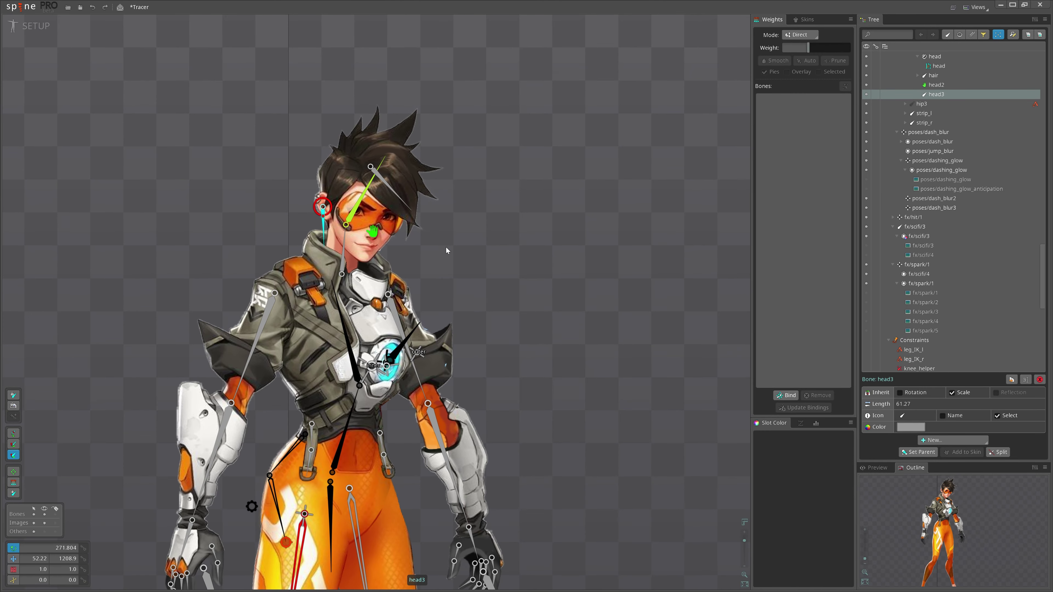
Duplicate head3 and rename the new head4 bone to 'Inherit'.
{"action": "scroll", "coordinate": [447, 250], "scroll_direction": "up", "scroll_amount": 3}
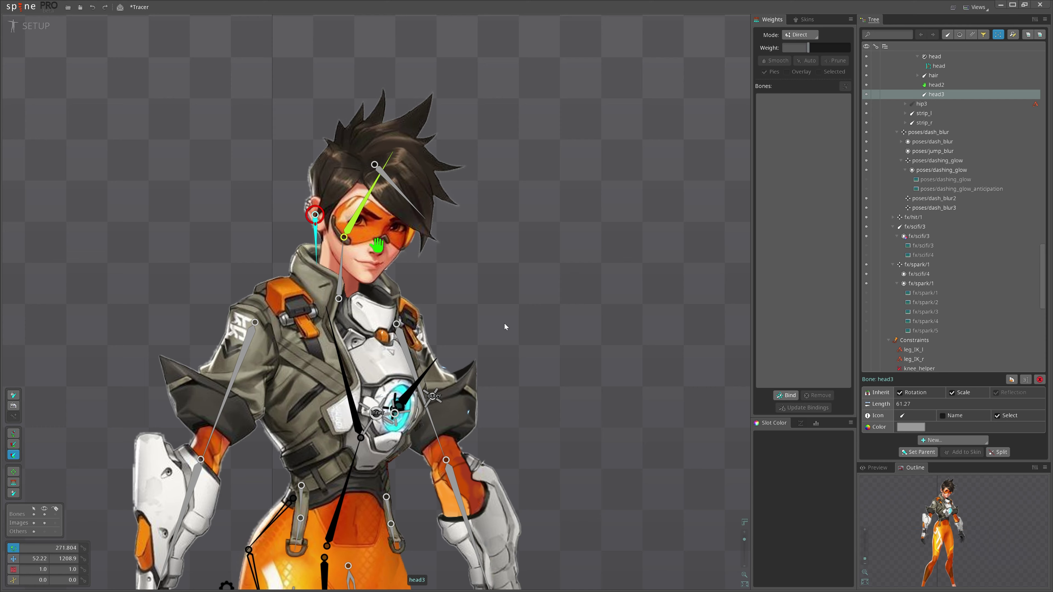
{"action": "left_click", "coordinate": [1011, 380]}
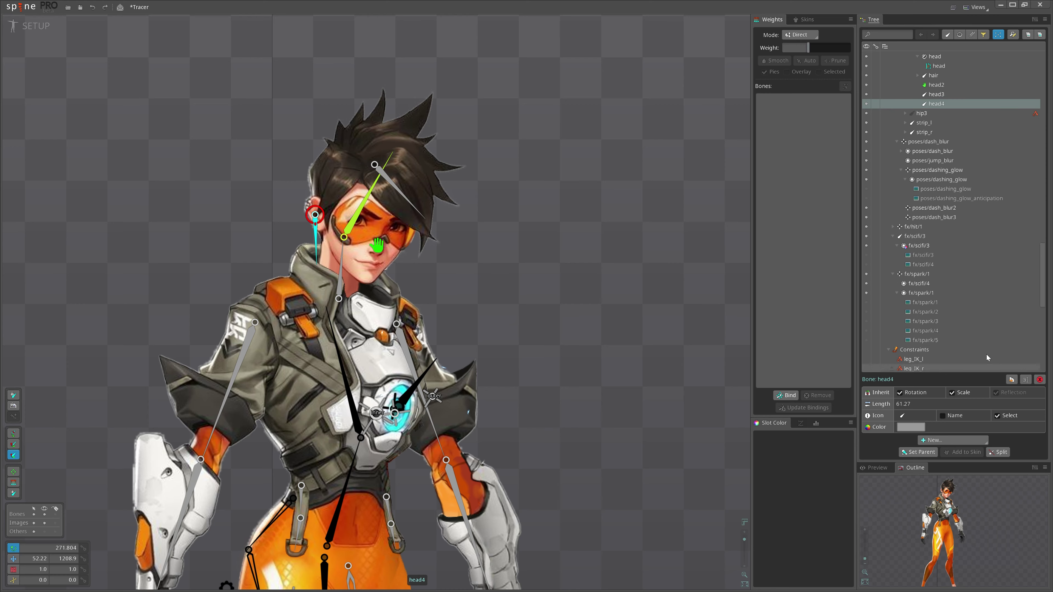
{"action": "double_click", "coordinate": [936, 104]}
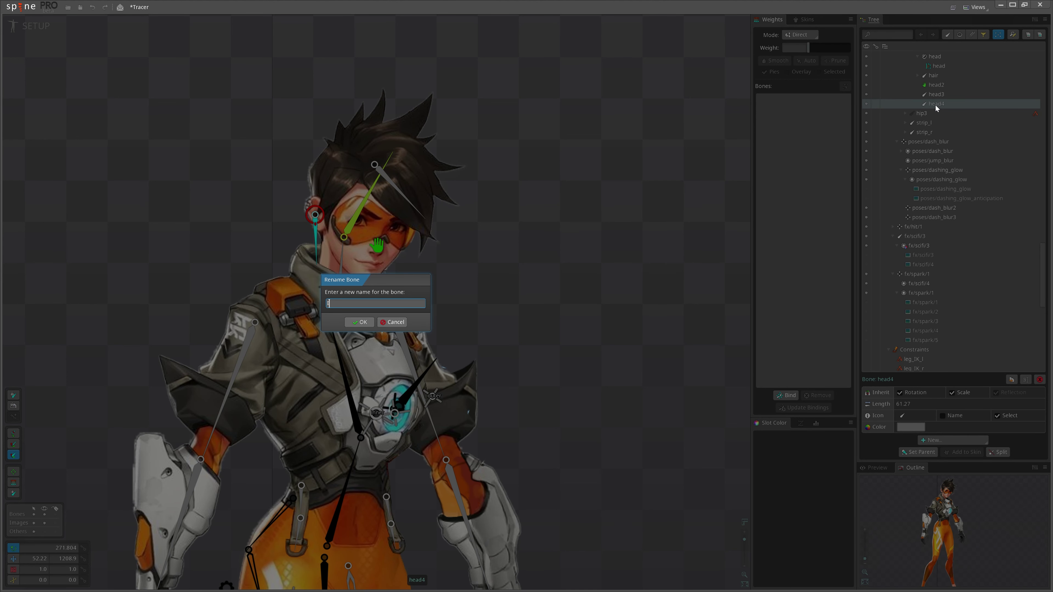
{"action": "type", "text": "Inherit"}
{"action": "key", "text": "Return"}
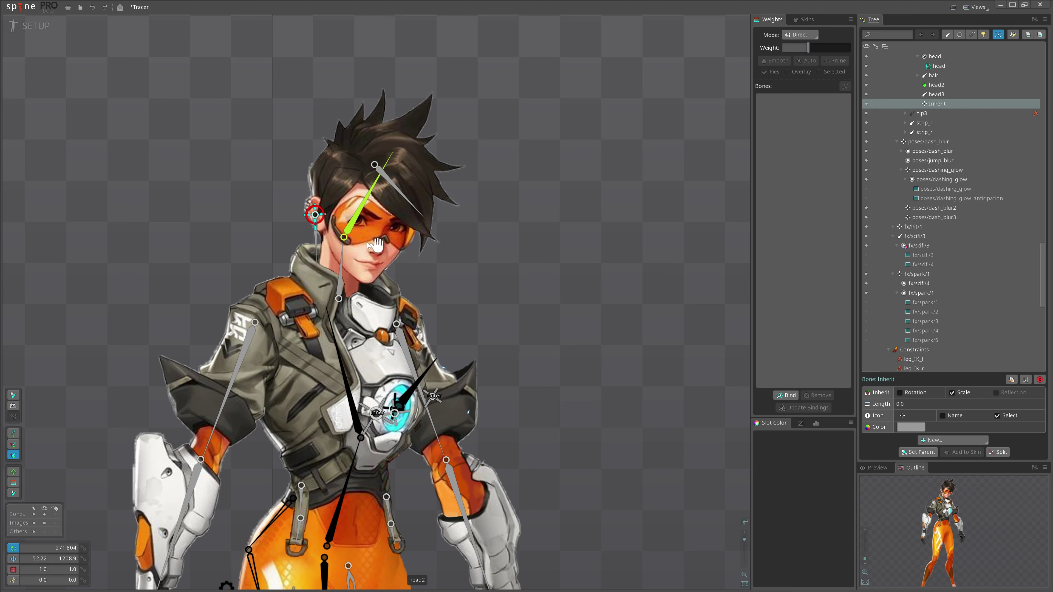
Re-parent head3 to the Inherit bone.
{"action": "left_click", "coordinate": [316, 245]}
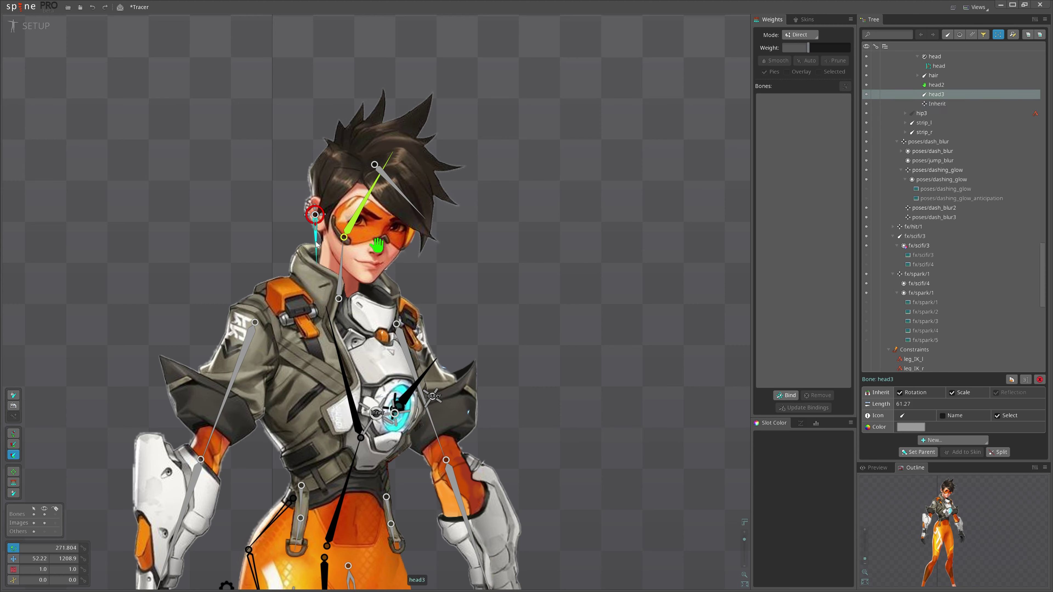
{"action": "left_click", "coordinate": [916, 452]}
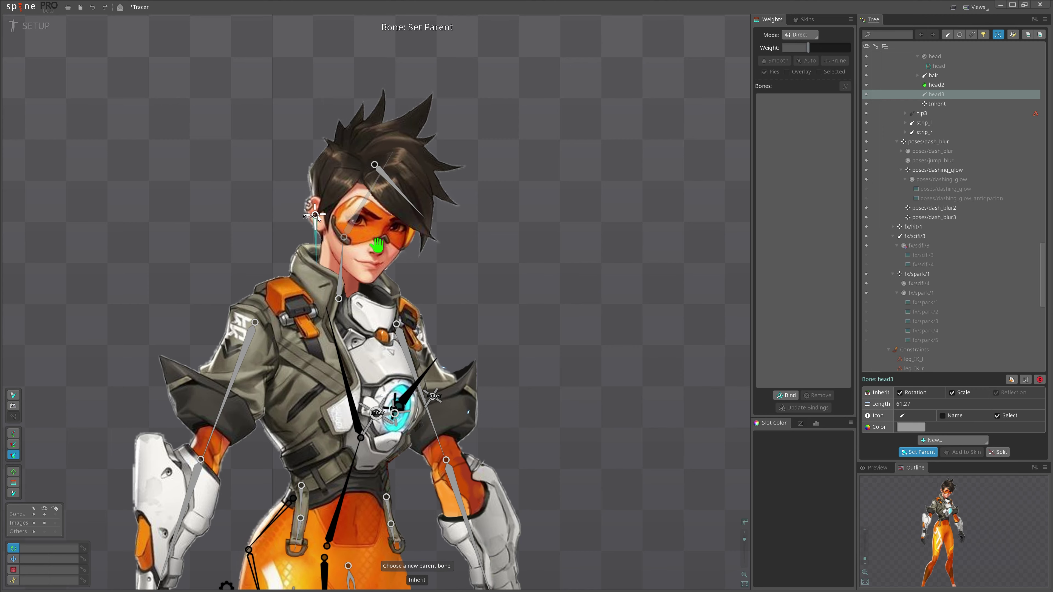
{"action": "left_click", "coordinate": [360, 210]}
{"action": "left_click", "coordinate": [359, 211]}
Test-rotate the head to check head3 follows, then undo the rotation.
{"action": "scroll", "coordinate": [485, 267], "scroll_direction": "down", "scroll_amount": 2}
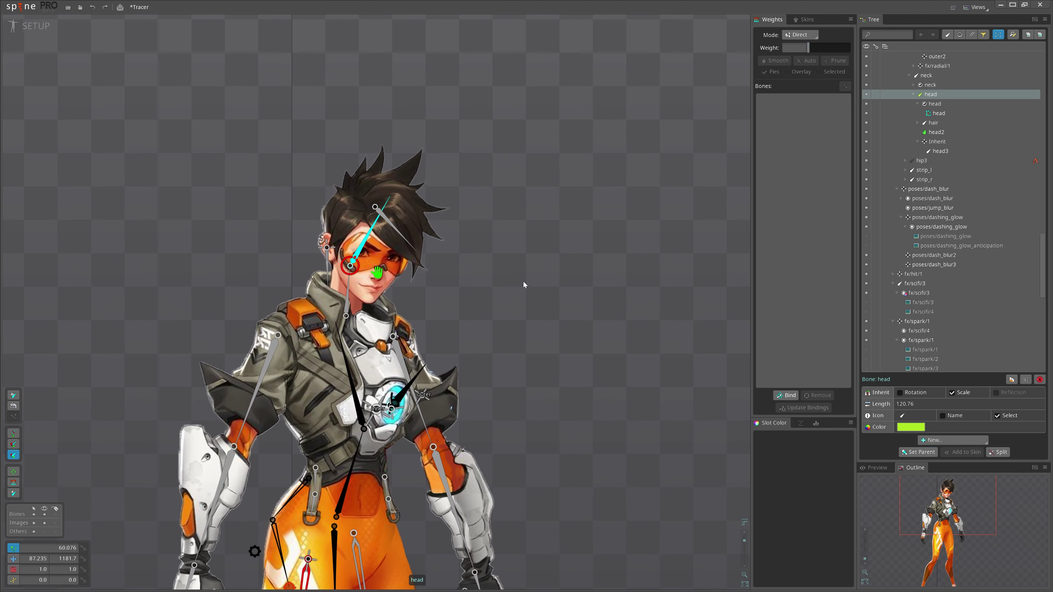
{"action": "key", "text": "c"}
{"action": "left_click_drag", "start_coordinate": [523, 282], "coordinate": [483, 206]}
{"action": "key", "text": "ctrl+z"}
{"action": "scroll", "coordinate": [531, 316], "scroll_direction": "up", "scroll_amount": 2}
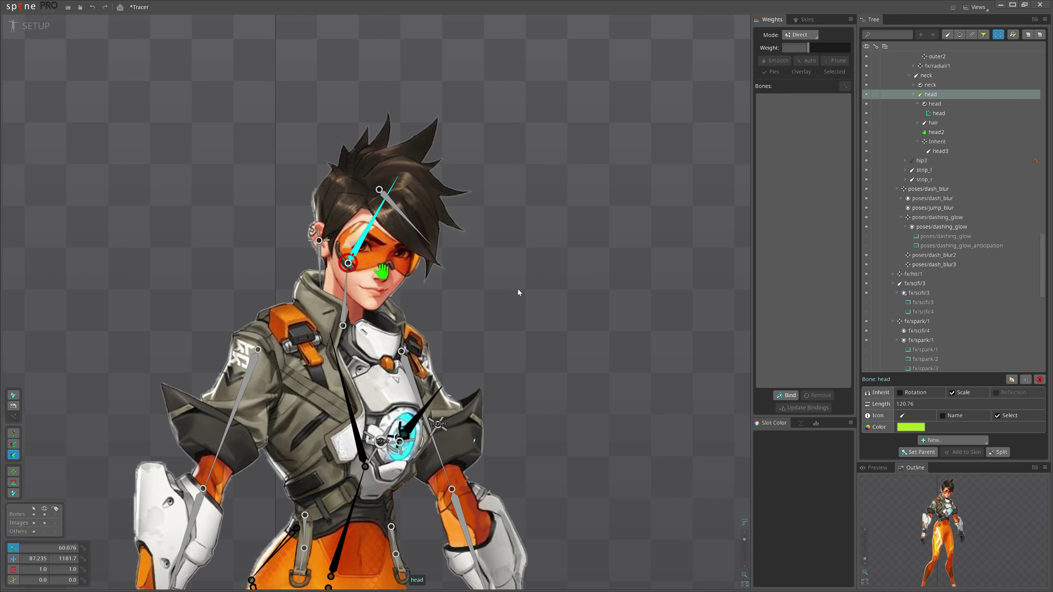
Add a transform constraint named 'head' on Inherit, targeting the head bone.
{"action": "left_click", "coordinate": [319, 242]}
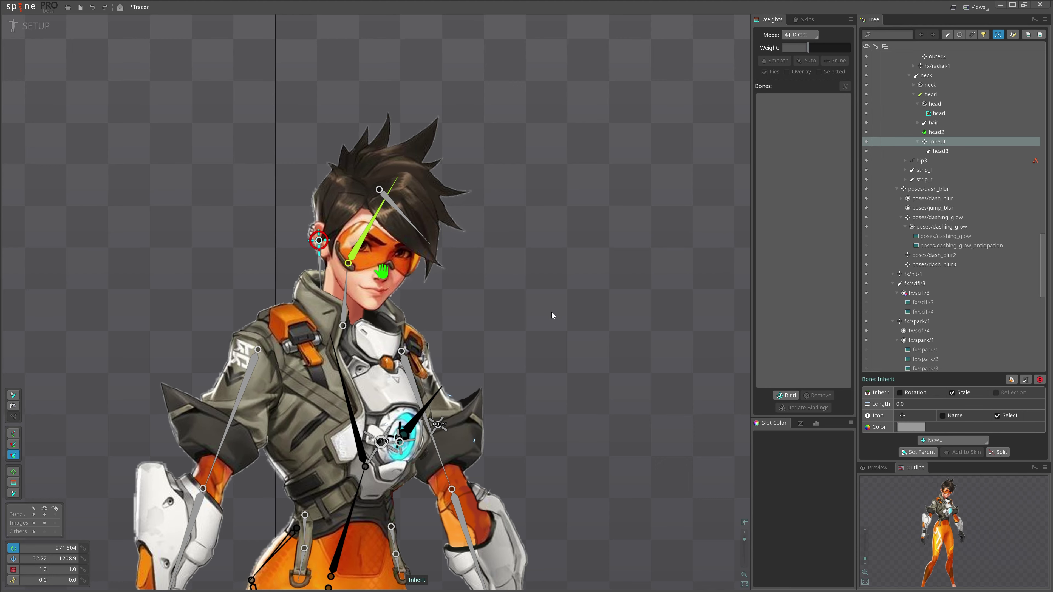
{"action": "left_click", "coordinate": [945, 440]}
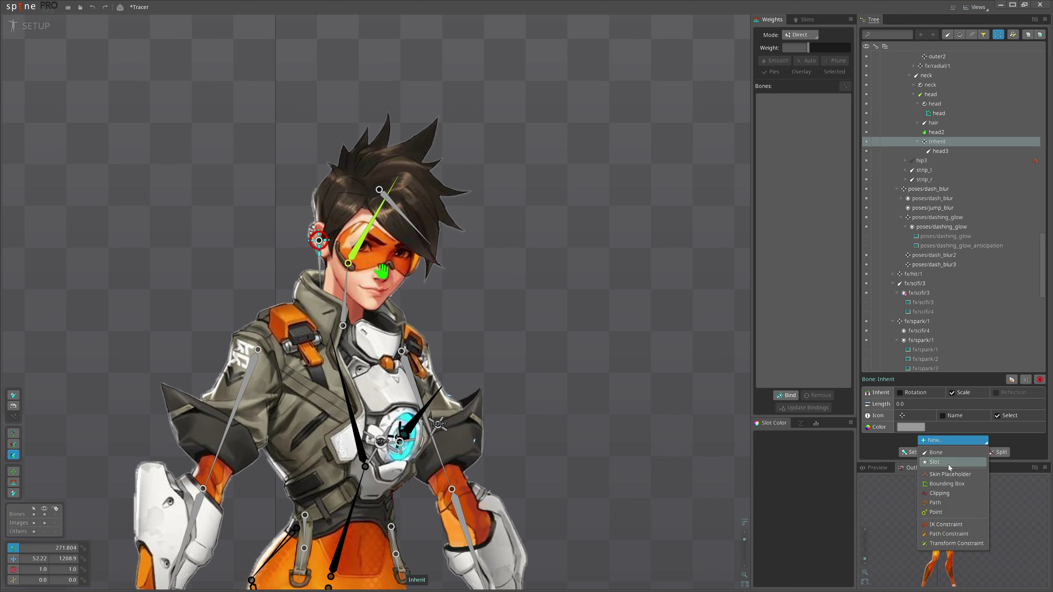
{"action": "left_click", "coordinate": [946, 544]}
{"action": "left_click", "coordinate": [367, 235]}
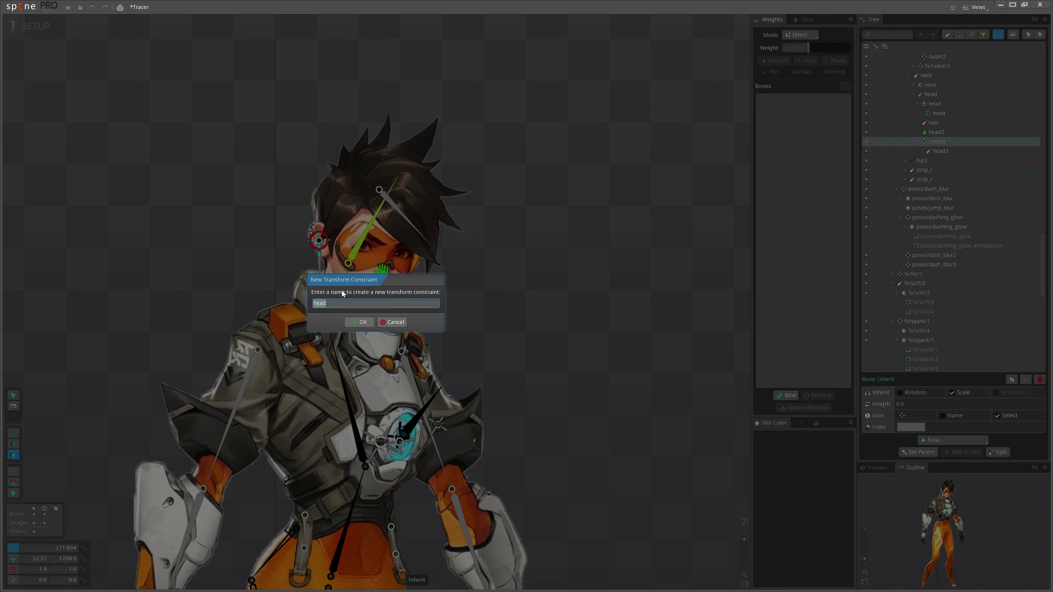
{"action": "left_click", "coordinate": [358, 322]}
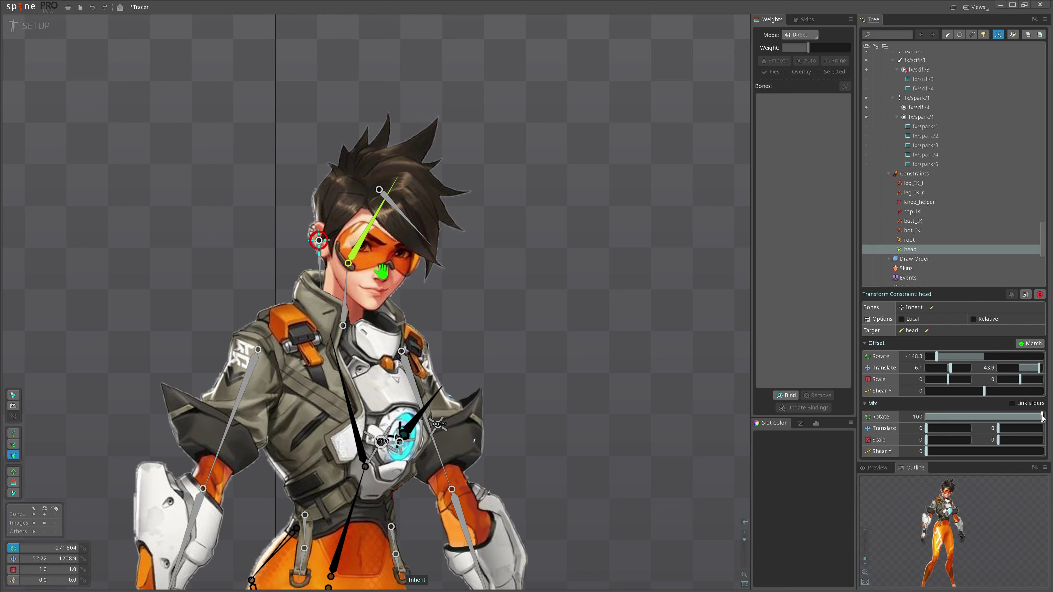
Test-rotate the head against the constraint, undo, and inspect the head constraint.
{"action": "left_click", "coordinate": [370, 243]}
{"action": "left_click_drag", "start_coordinate": [543, 293], "coordinate": [454, 309]}
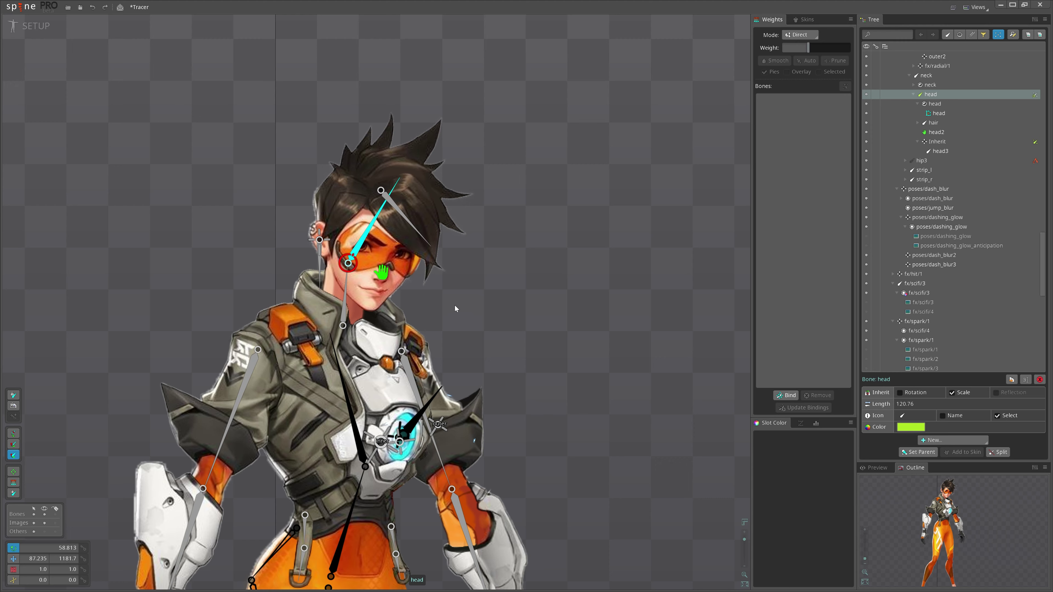
{"action": "key", "text": "ctrl+z"}
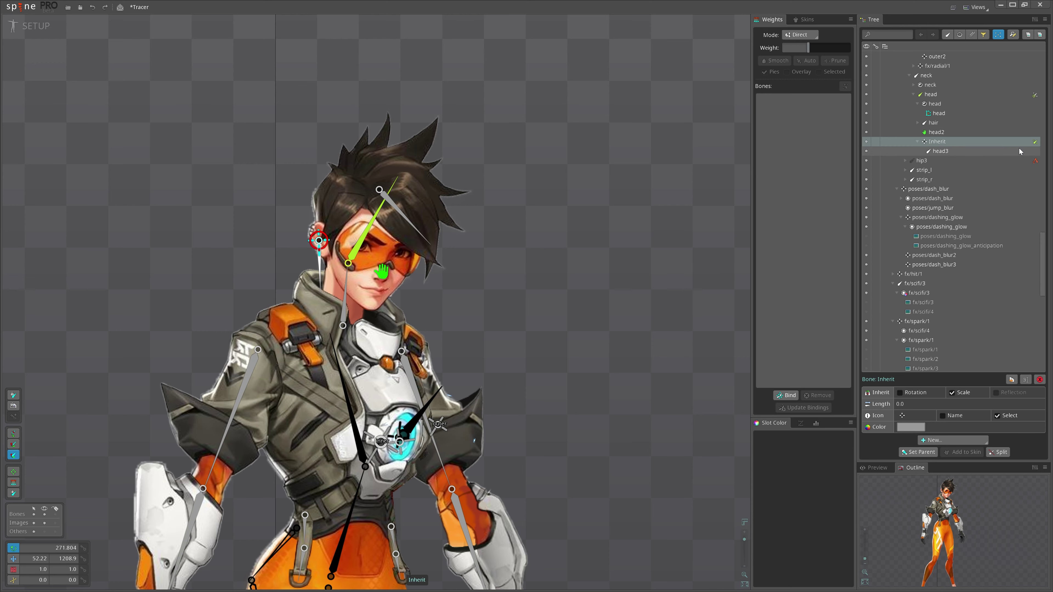
{"action": "left_click", "coordinate": [1035, 141]}
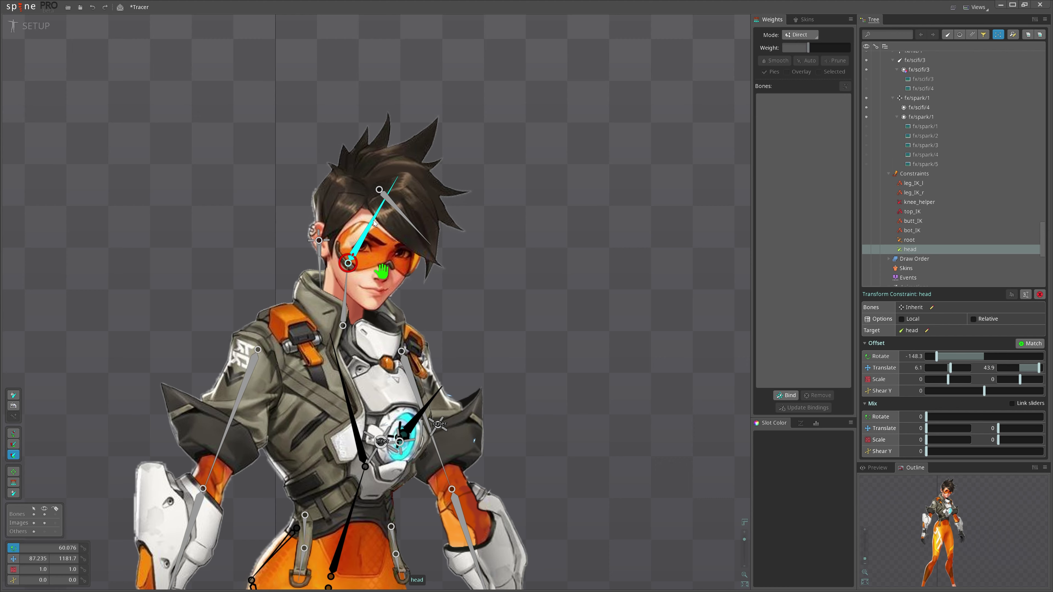
Test the head rotation and adjust the head constraint's rotate mix.
{"action": "mouse_move", "coordinate": [374, 223]}
{"action": "left_mouse_down"}
{"action": "mouse_move", "coordinate": [366, 208]}
{"action": "mouse_move", "coordinate": [378, 203]}
{"action": "mouse_move", "coordinate": [362, 190]}
{"action": "mouse_move", "coordinate": [377, 209]}
{"action": "left_mouse_up"}
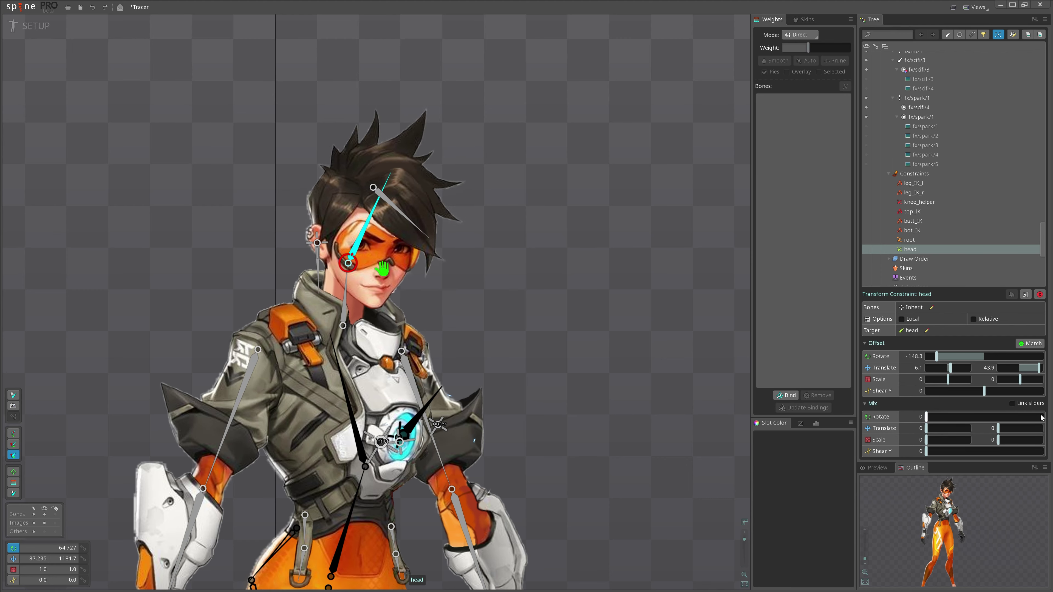
{"action": "left_click_drag", "start_coordinate": [535, 228], "coordinate": [500, 212]}
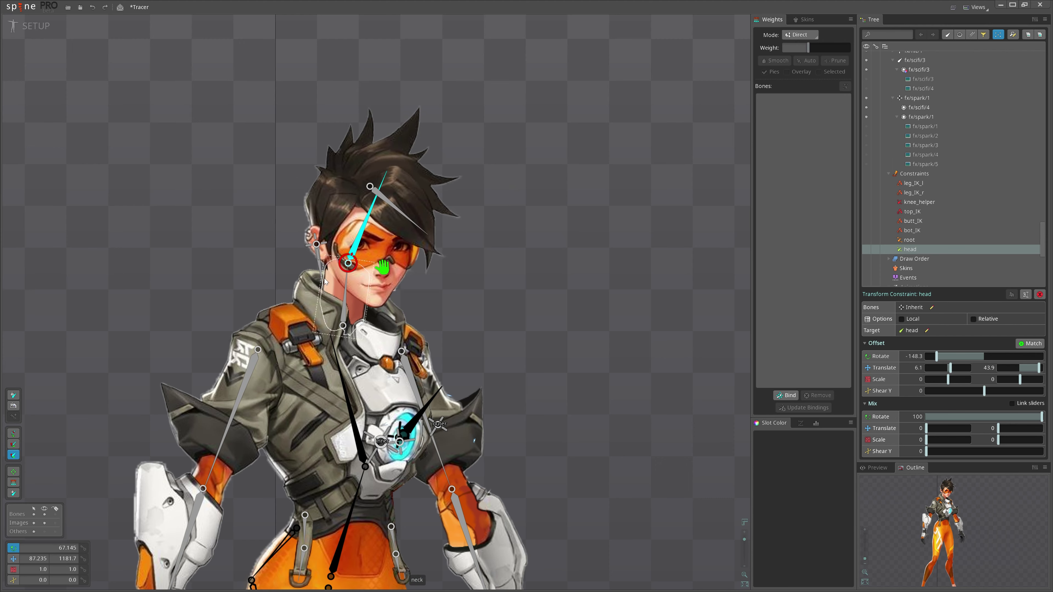
{"action": "left_click", "coordinate": [322, 279]}
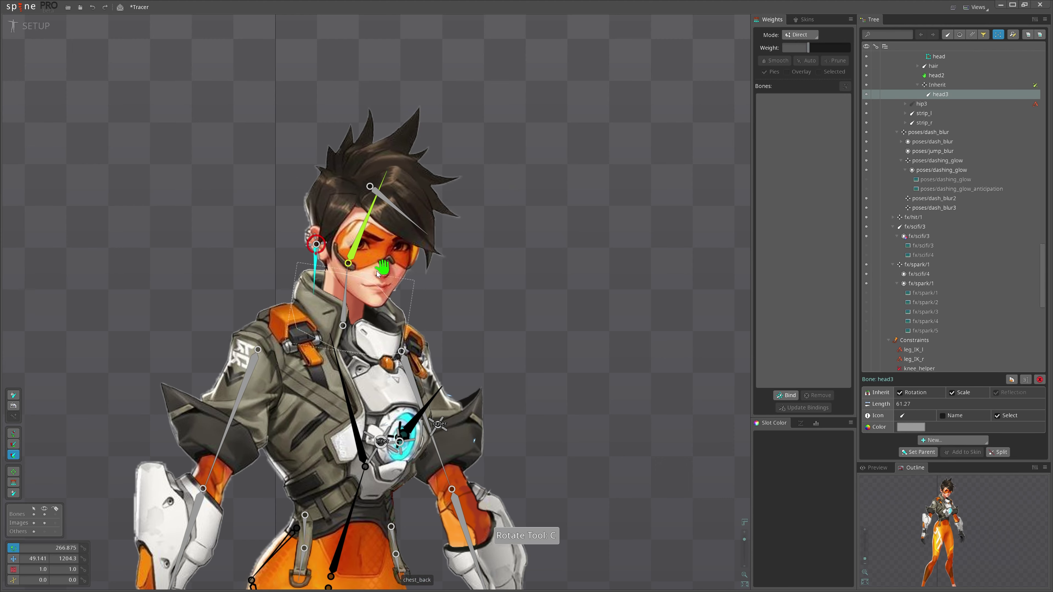
{"action": "left_click", "coordinate": [355, 244]}
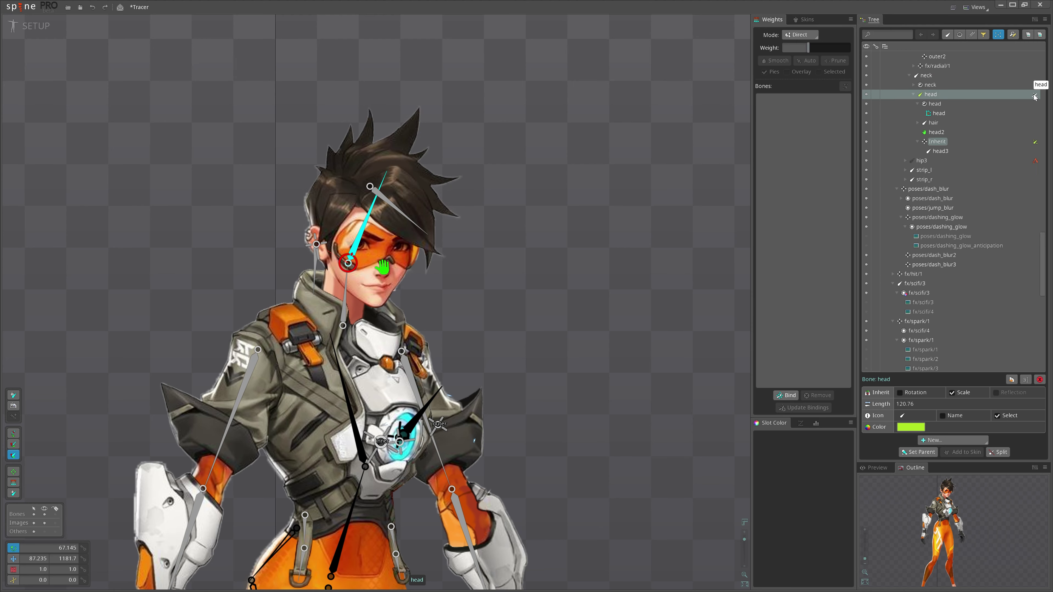
{"action": "left_click", "coordinate": [1034, 95]}
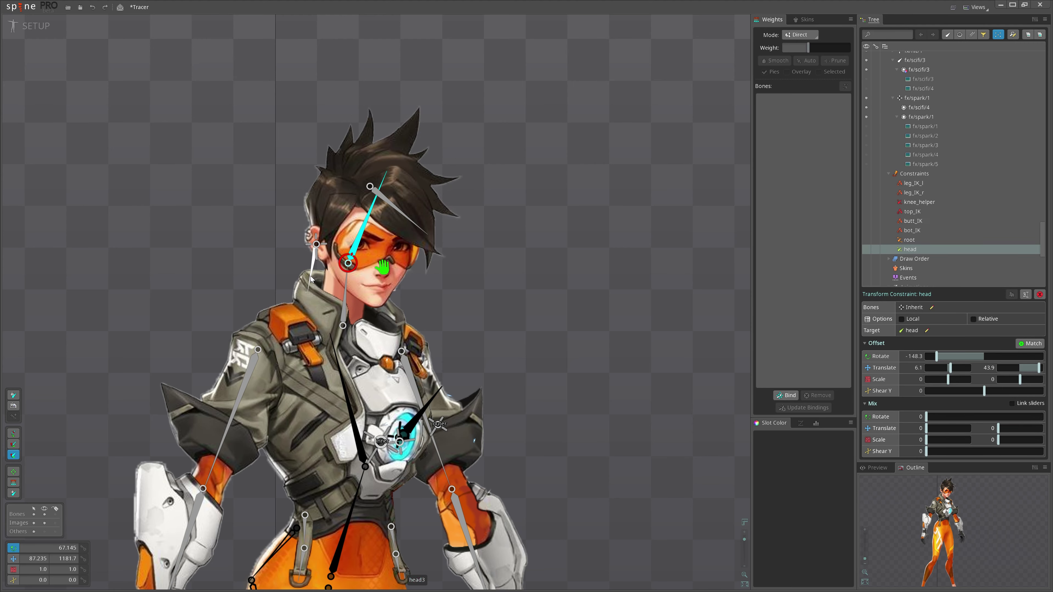
Select Inherit, head3's parent, and review the head constraint acting on it.
{"action": "left_click", "coordinate": [319, 272]}
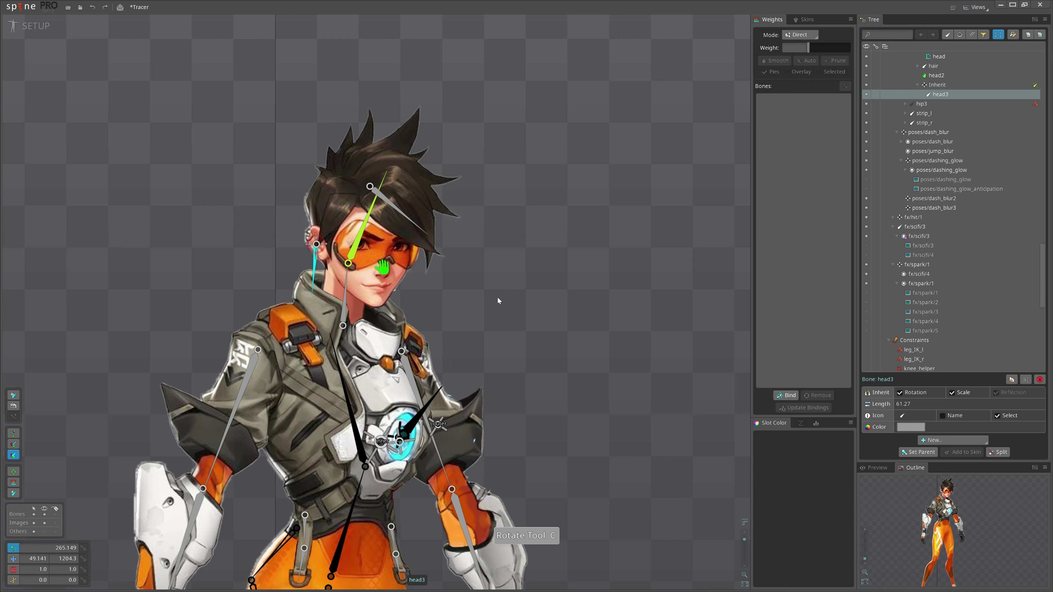
{"action": "left_click", "coordinate": [317, 244]}
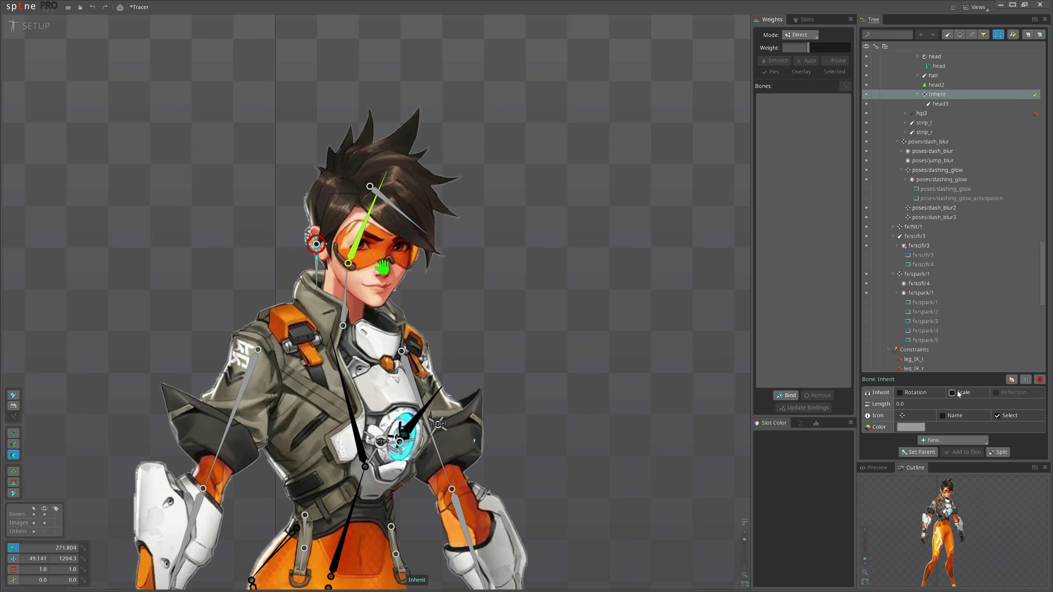
{"action": "left_click", "coordinate": [1036, 95]}
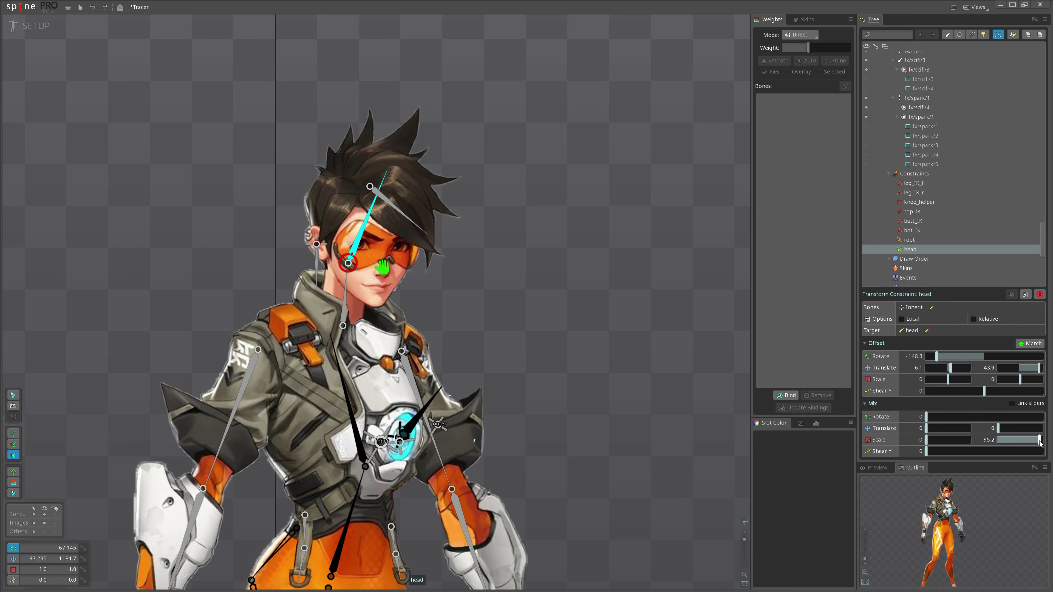
Test-scale the head to check scale inheritance, then undo.
{"action": "left_click", "coordinate": [354, 235]}
{"action": "key", "text": "x"}
{"action": "left_click_drag", "start_coordinate": [500, 290], "coordinate": [523, 311]}
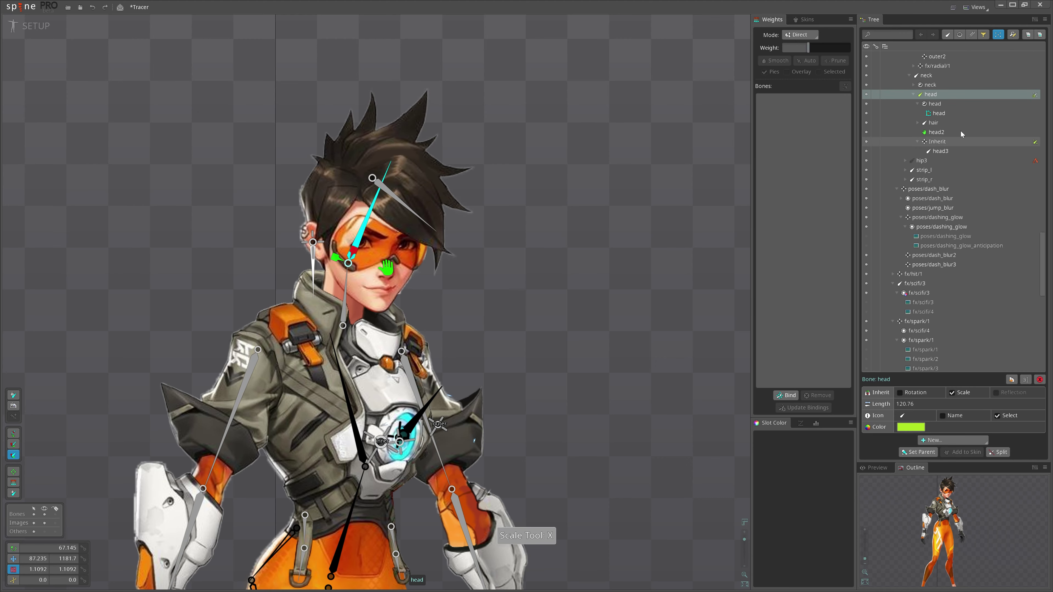
{"action": "key", "text": "ctrl+z"}
Scale and rotate the head against the constraint, leaving scale 1.3541 and rotation 71.613.
{"action": "left_click", "coordinate": [1035, 94]}
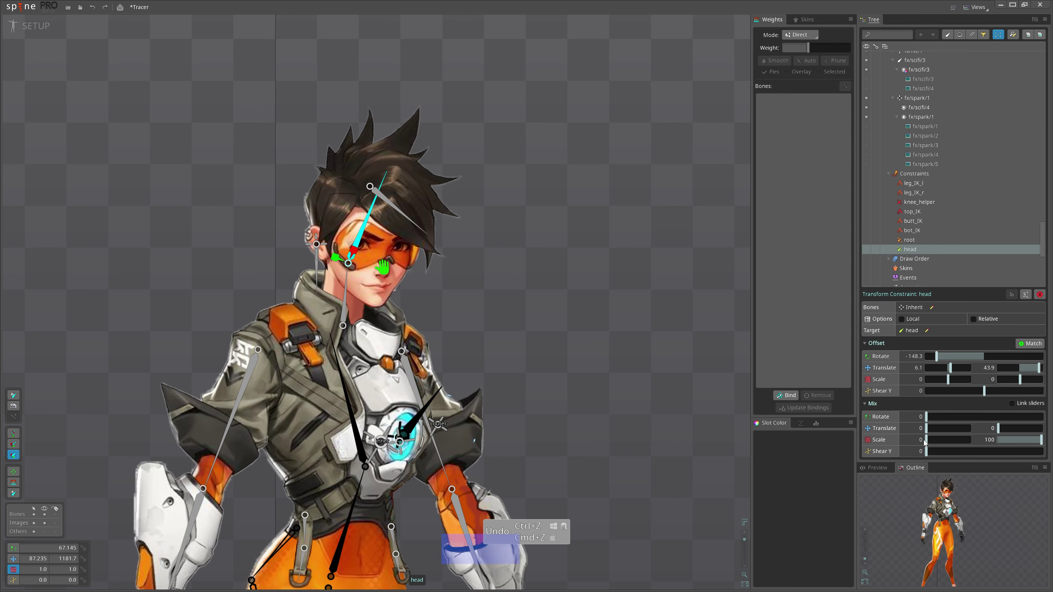
{"action": "left_click_drag", "start_coordinate": [474, 299], "coordinate": [503, 249]}
{"action": "key", "text": "c"}
{"action": "left_click_drag", "start_coordinate": [634, 289], "coordinate": [514, 265]}
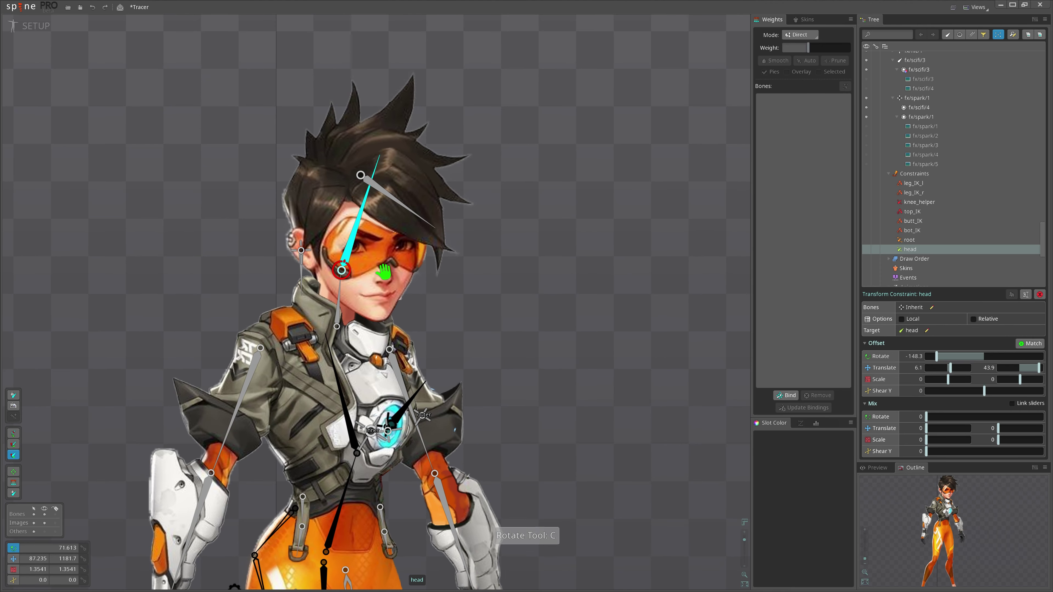